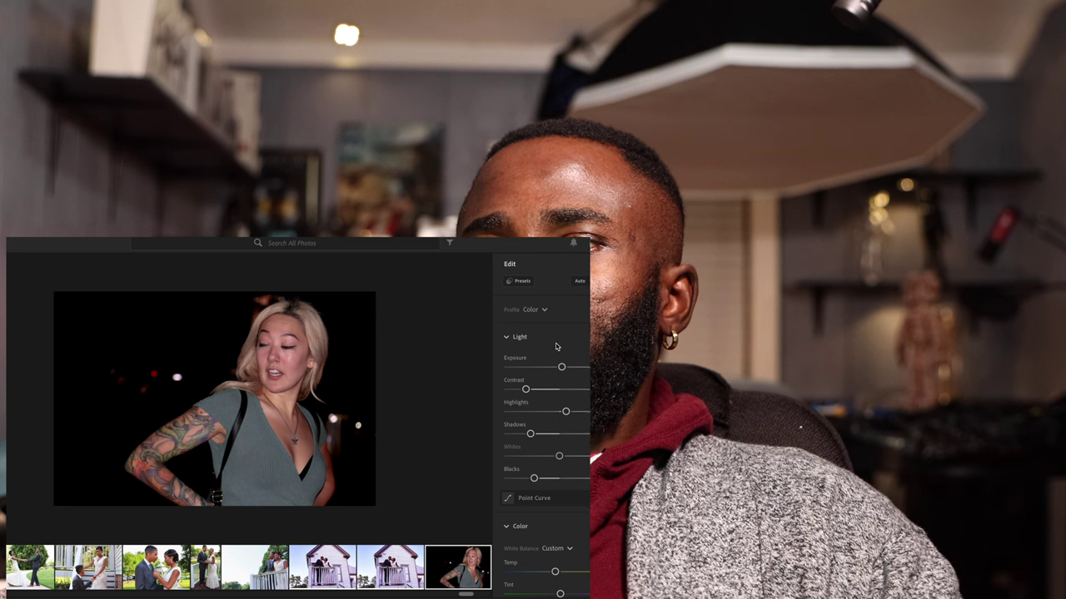
- Zoom into the woman's brow and eyes and switch to the Healing Brush
{"action": "scroll", "coordinate": [278, 402], "scroll_direction": "up", "scroll_amount": 5}
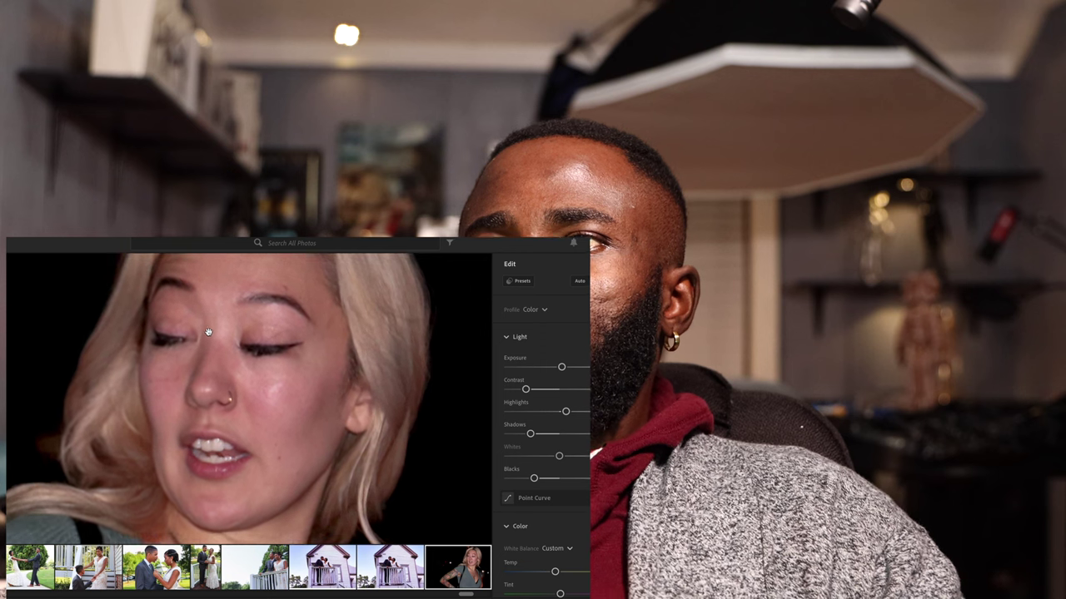
{"action": "scroll", "coordinate": [208, 332], "scroll_direction": "up", "scroll_amount": 2}
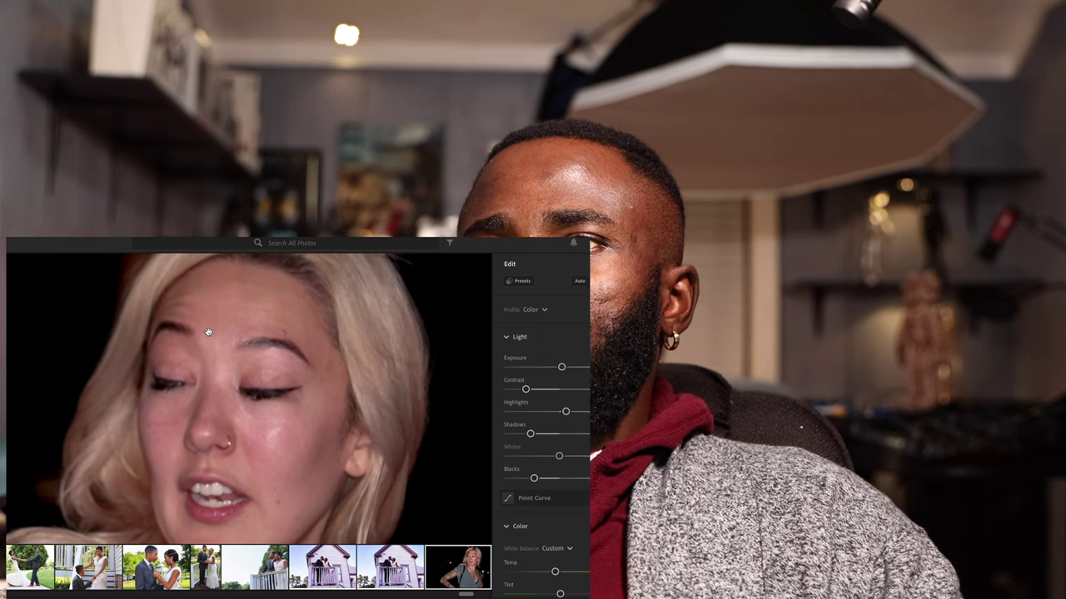
{"action": "scroll", "coordinate": [255, 313], "scroll_direction": "up", "scroll_amount": 3}
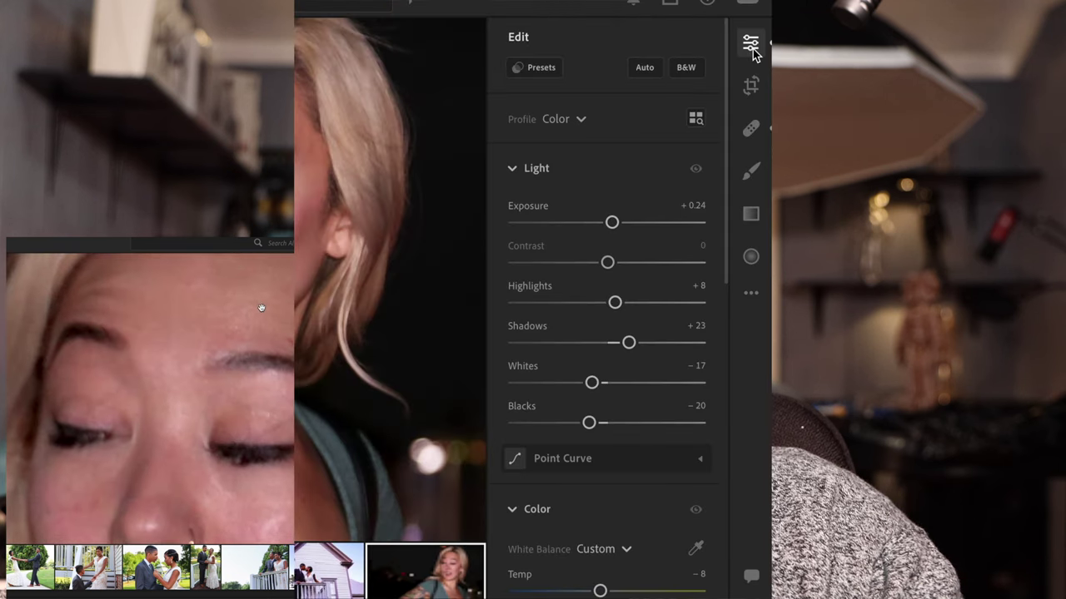
{"action": "left_click", "coordinate": [749, 133]}
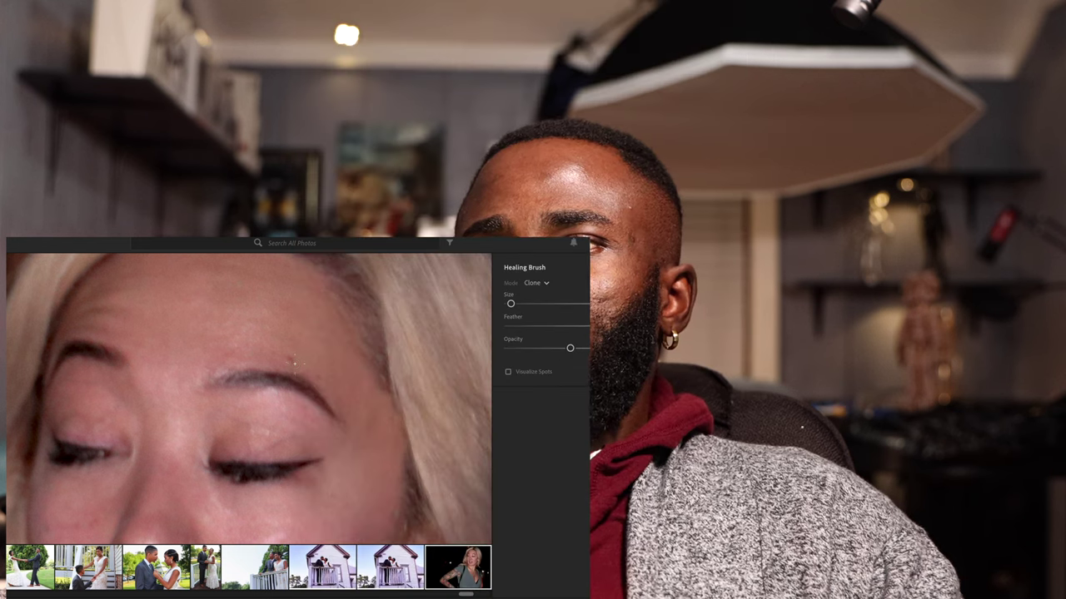
- Heal the eyebrow blemish with a clone spot, adjusting where it samples skin
{"action": "left_click_drag", "start_coordinate": [298, 363], "coordinate": [283, 359]}
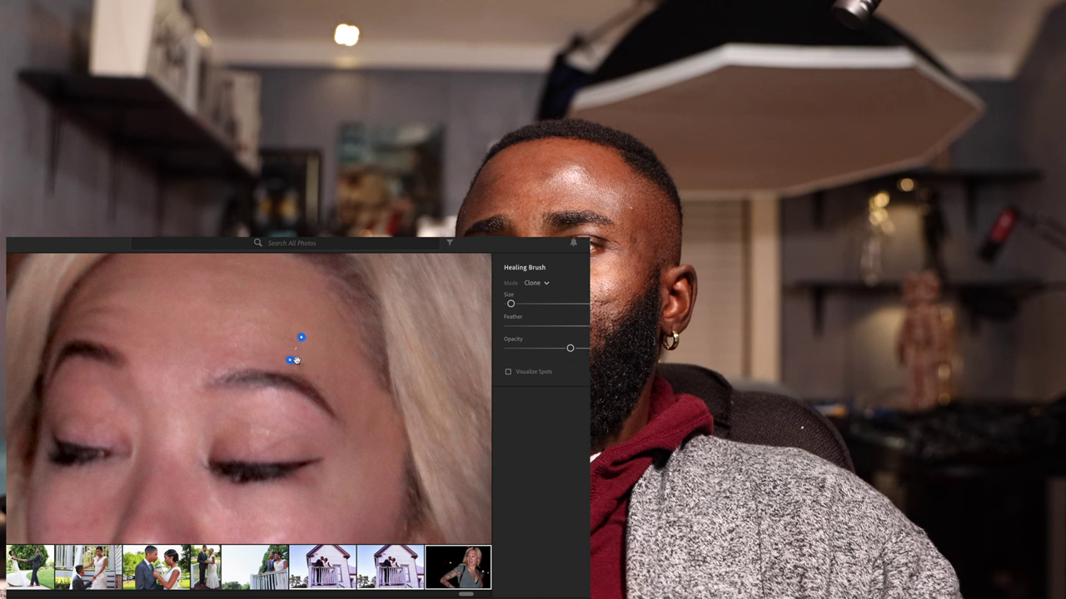
{"action": "mouse_move", "coordinate": [313, 342]}
{"action": "left_mouse_down"}
{"action": "mouse_move", "coordinate": [305, 336]}
{"action": "mouse_move", "coordinate": [338, 336]}
{"action": "mouse_move", "coordinate": [298, 341]}
{"action": "left_mouse_up"}
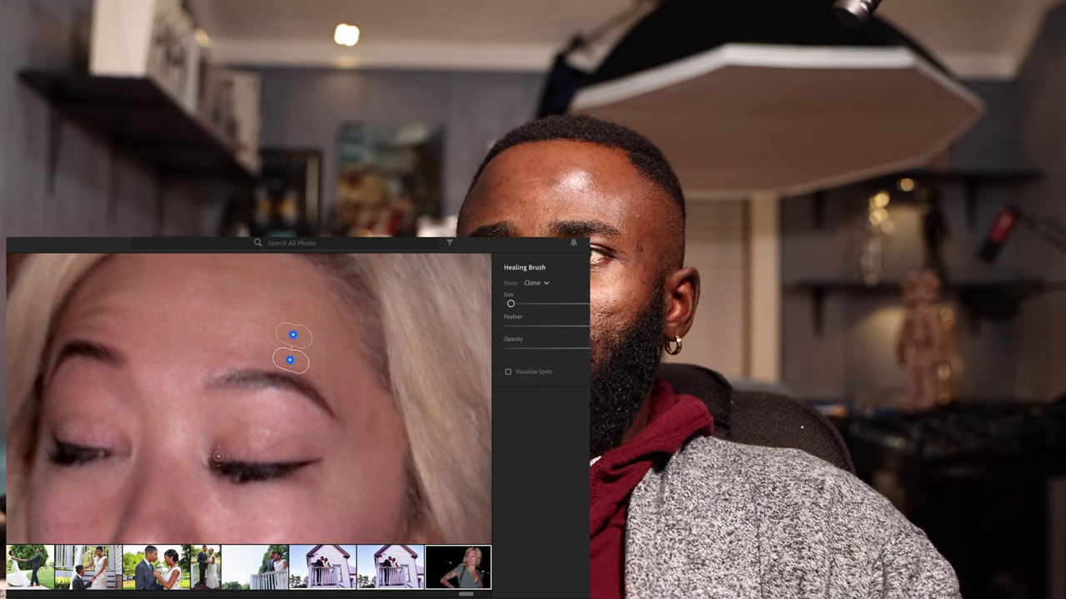
{"action": "scroll", "coordinate": [217, 456], "scroll_direction": "down", "scroll_amount": 3}
{"action": "scroll", "coordinate": [229, 450], "scroll_direction": "up", "scroll_amount": 5}
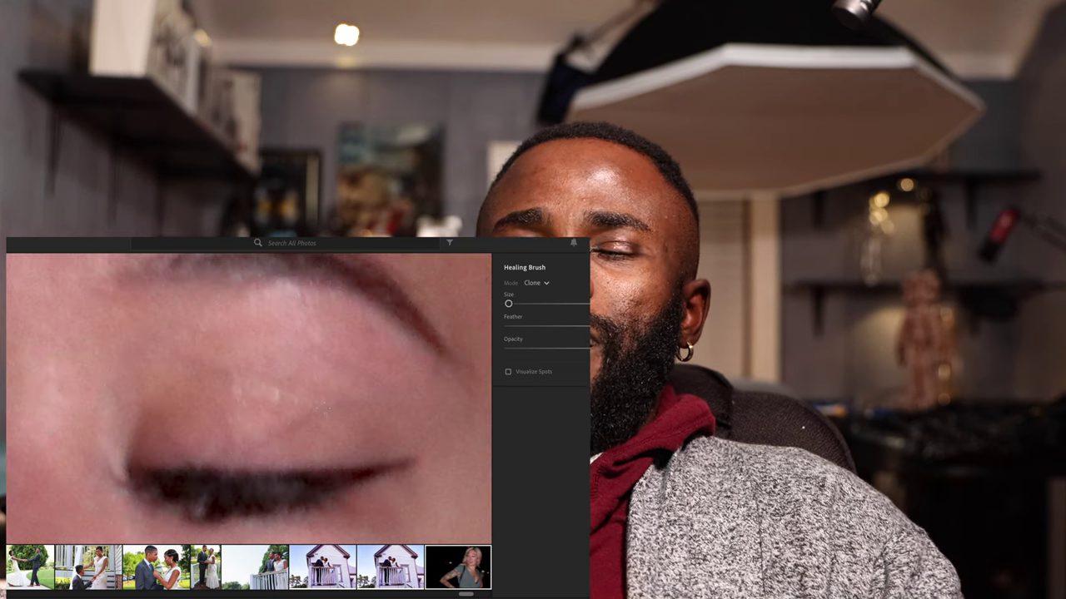
{"action": "scroll", "coordinate": [326, 400], "scroll_direction": "down", "scroll_amount": 2}
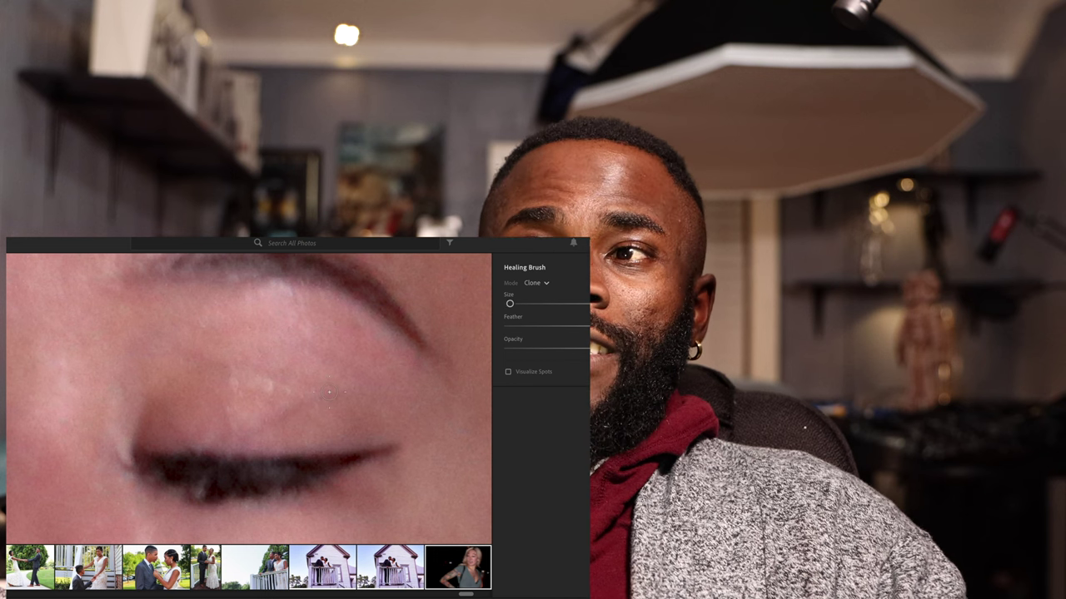
- Cover the upper-eyelid mark, moving its source up toward the brow
{"action": "mouse_move", "coordinate": [319, 398]}
{"action": "left_mouse_down"}
{"action": "mouse_move", "coordinate": [292, 413]}
{"action": "mouse_move", "coordinate": [237, 384]}
{"action": "mouse_move", "coordinate": [233, 366]}
{"action": "left_mouse_up"}
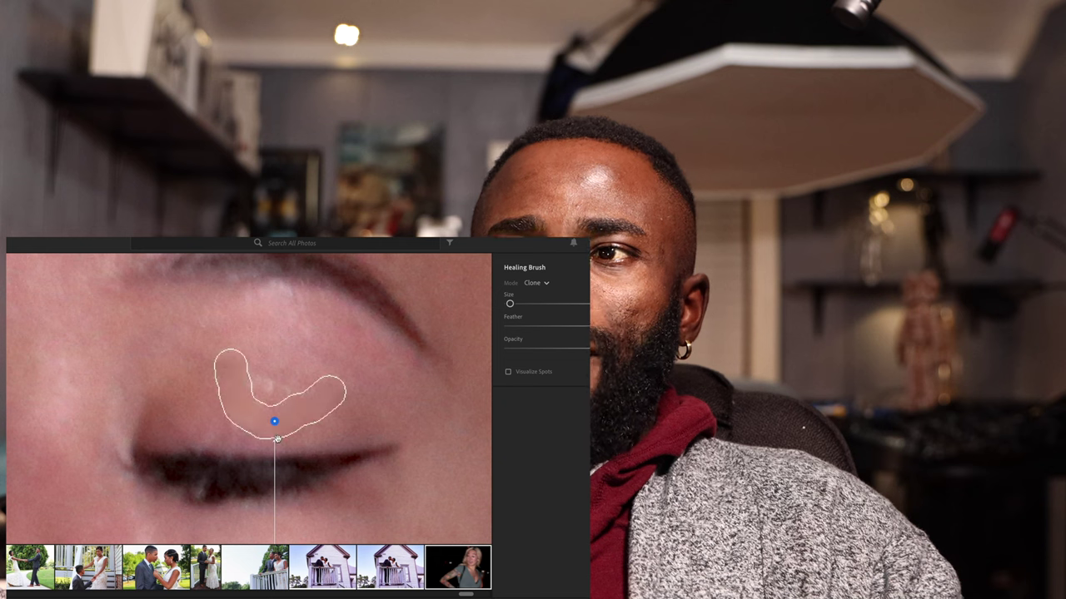
{"action": "scroll", "coordinate": [275, 433], "scroll_direction": "down", "scroll_amount": 1}
{"action": "scroll", "coordinate": [277, 439], "scroll_direction": "down", "scroll_amount": 3}
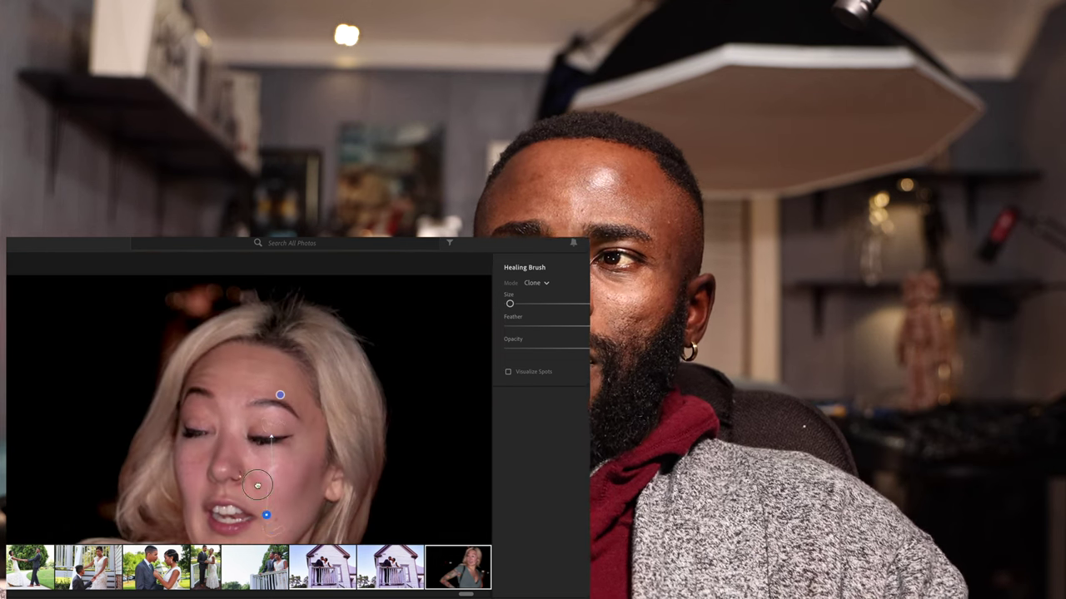
{"action": "scroll", "coordinate": [265, 424], "scroll_direction": "up", "scroll_amount": 4}
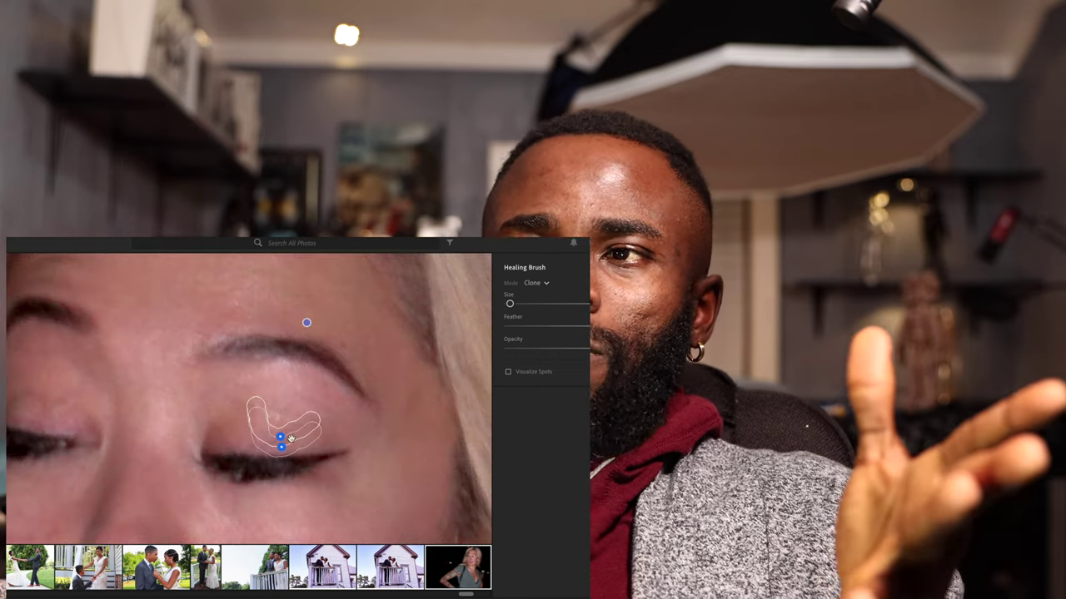
{"action": "mouse_move", "coordinate": [277, 448]}
{"action": "left_mouse_down"}
{"action": "mouse_move", "coordinate": [278, 413]}
{"action": "mouse_move", "coordinate": [287, 417]}
{"action": "left_mouse_up"}
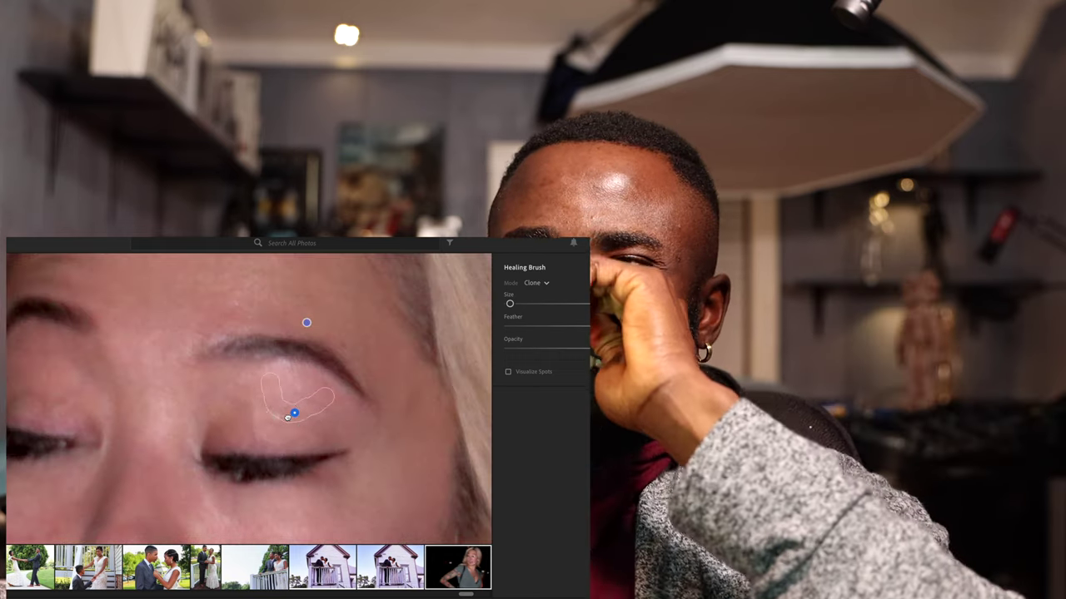
{"action": "scroll", "coordinate": [288, 417], "scroll_direction": "down", "scroll_amount": 4}
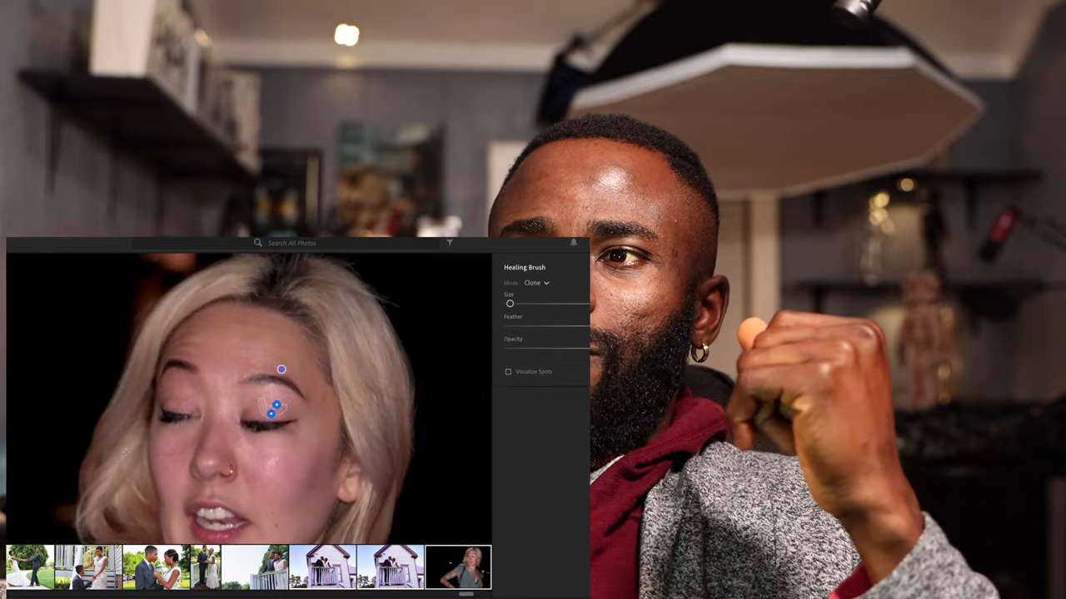
{"action": "scroll", "coordinate": [279, 408], "scroll_direction": "up", "scroll_amount": 1}
{"action": "scroll", "coordinate": [279, 408], "scroll_direction": "down", "scroll_amount": 3}
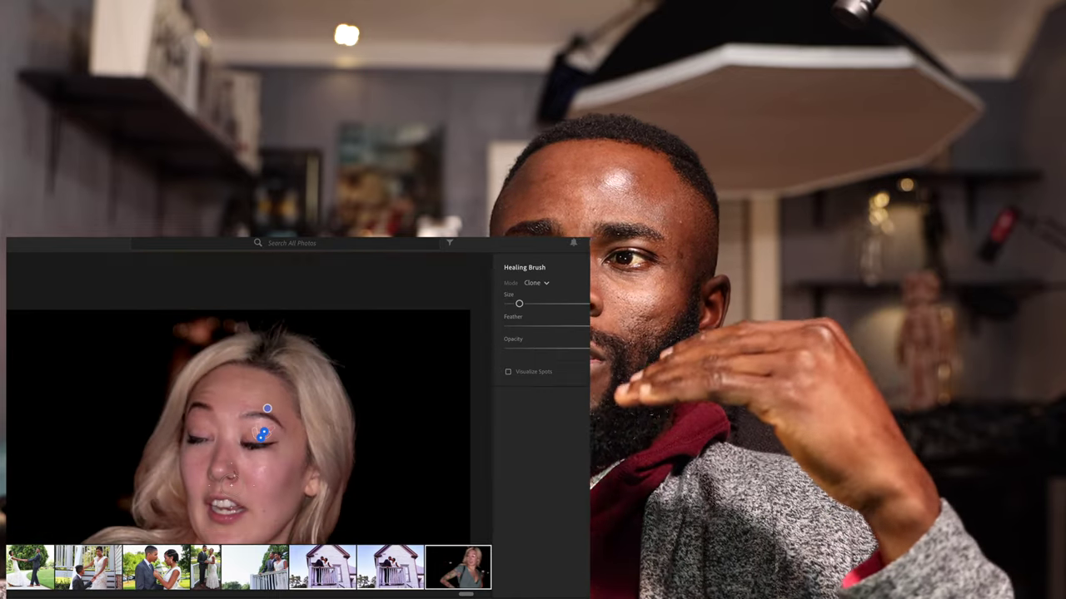
{"action": "scroll", "coordinate": [262, 433], "scroll_direction": "up", "scroll_amount": 4}
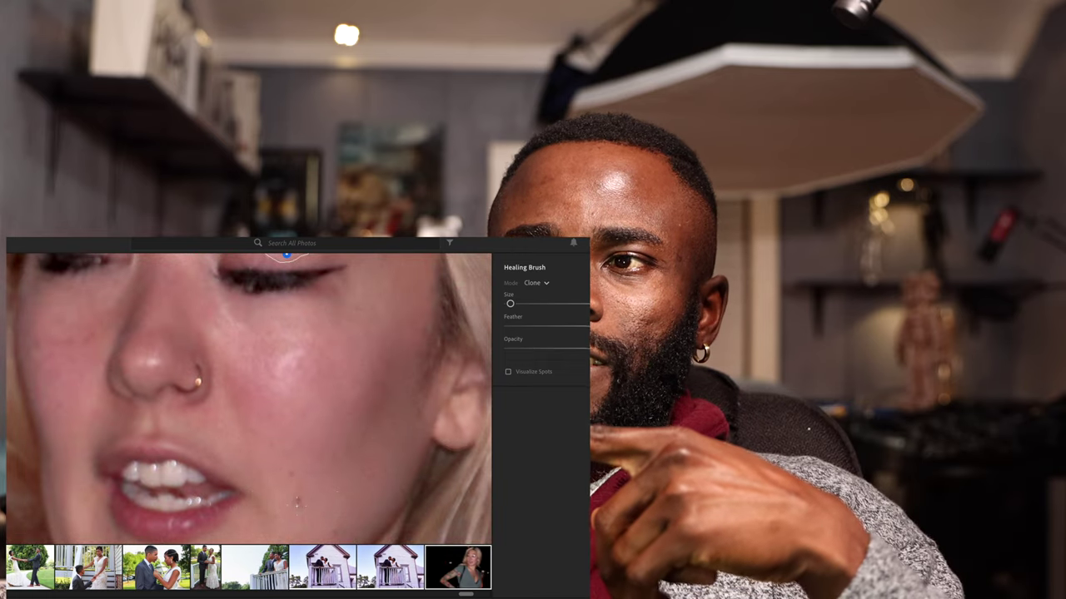
{"action": "right_click", "coordinate": [297, 502]}
- Heal the blemishes below the mouth, on the lower cheek and near the jaw
{"action": "key", "text": "Escape"}
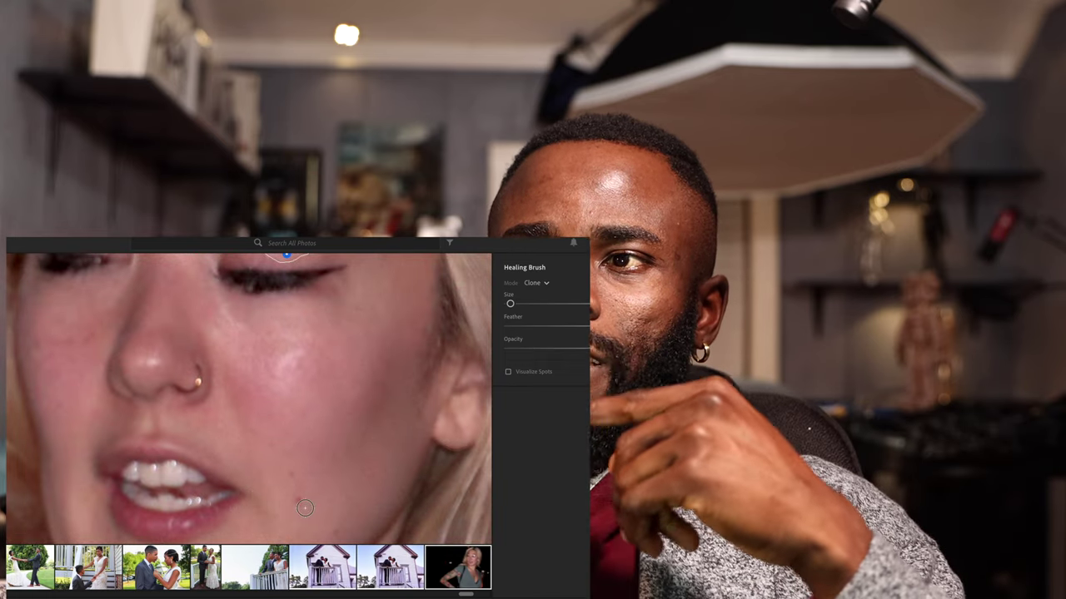
{"action": "left_click", "coordinate": [304, 508]}
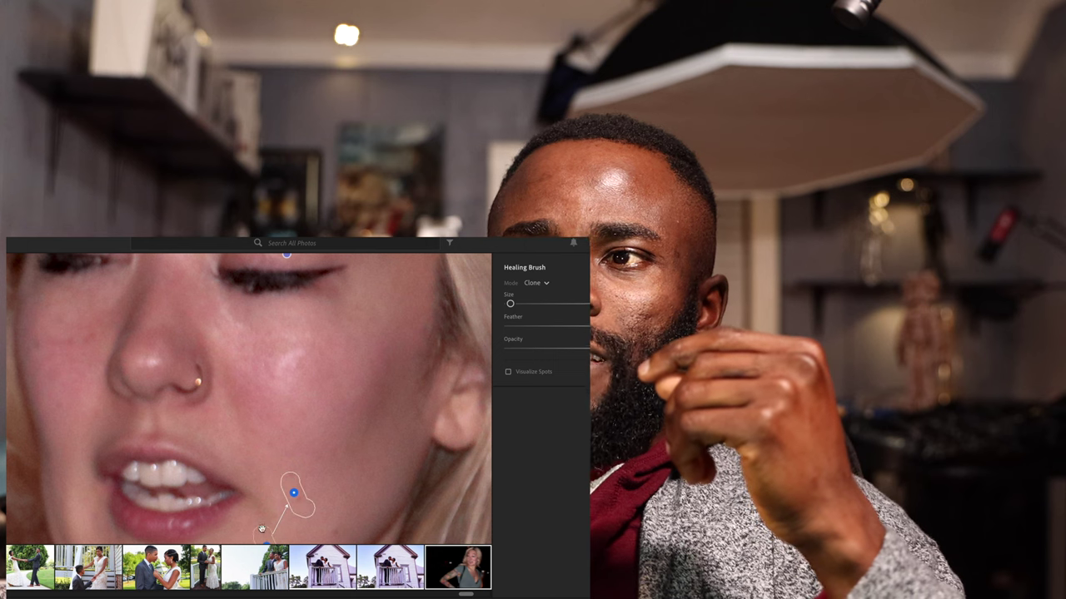
{"action": "left_click_drag", "start_coordinate": [260, 534], "coordinate": [280, 493]}
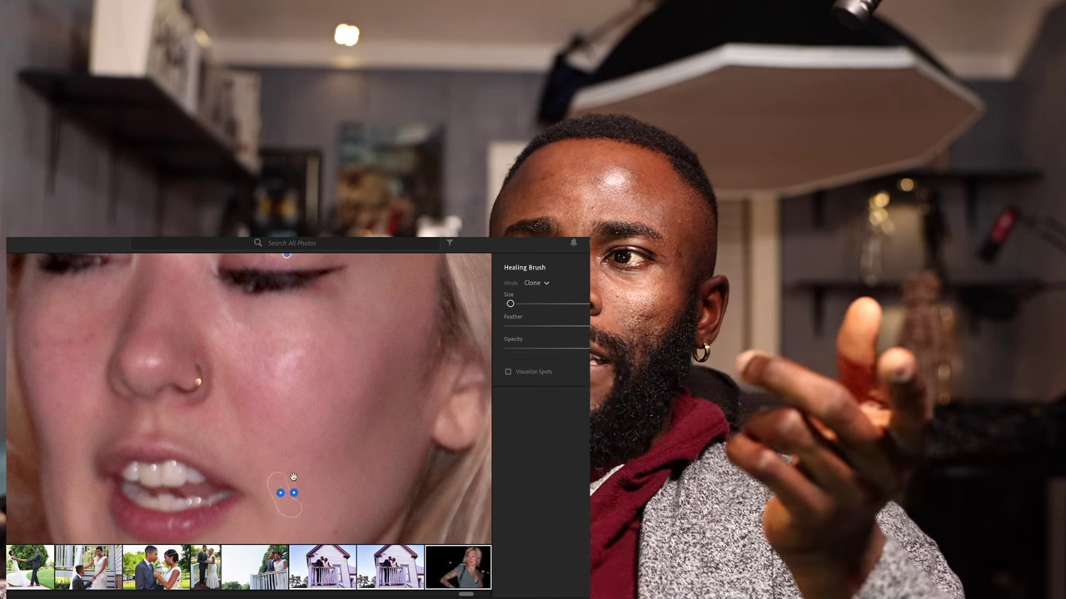
{"action": "left_click_drag", "start_coordinate": [288, 461], "coordinate": [306, 511]}
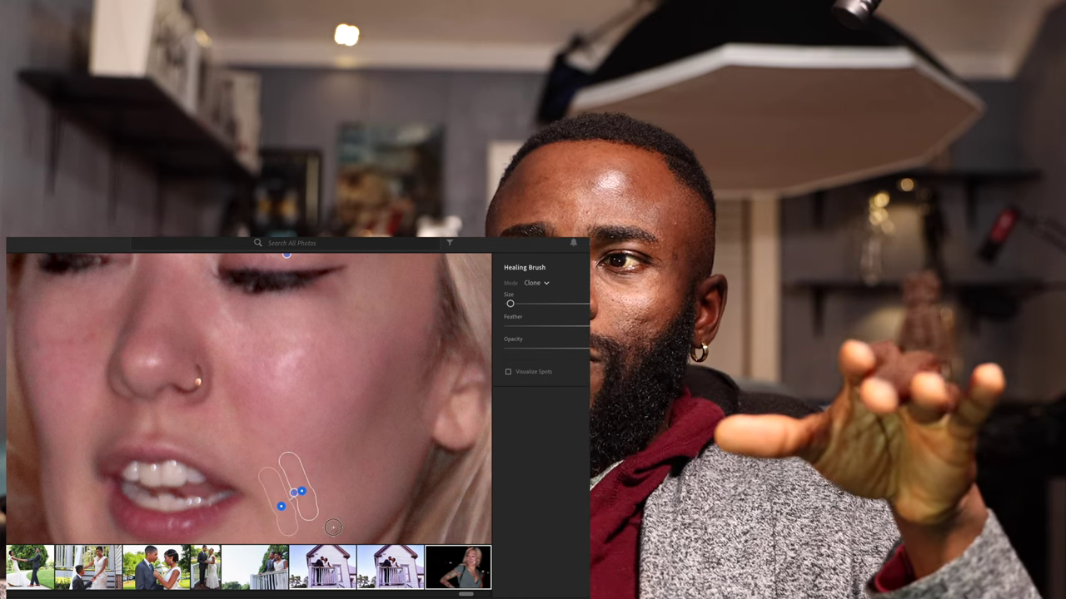
{"action": "left_click_drag", "start_coordinate": [332, 527], "coordinate": [343, 523]}
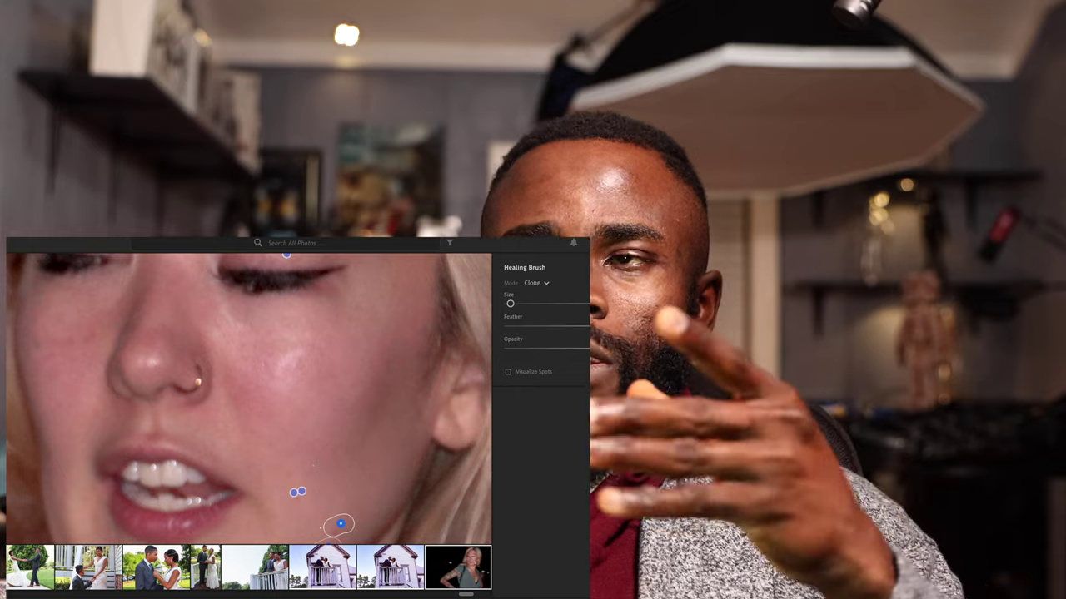
- Zoom out to check the healed face, then zoom back in on the eyes and brow
{"action": "key", "text": "ctrl+minus"}
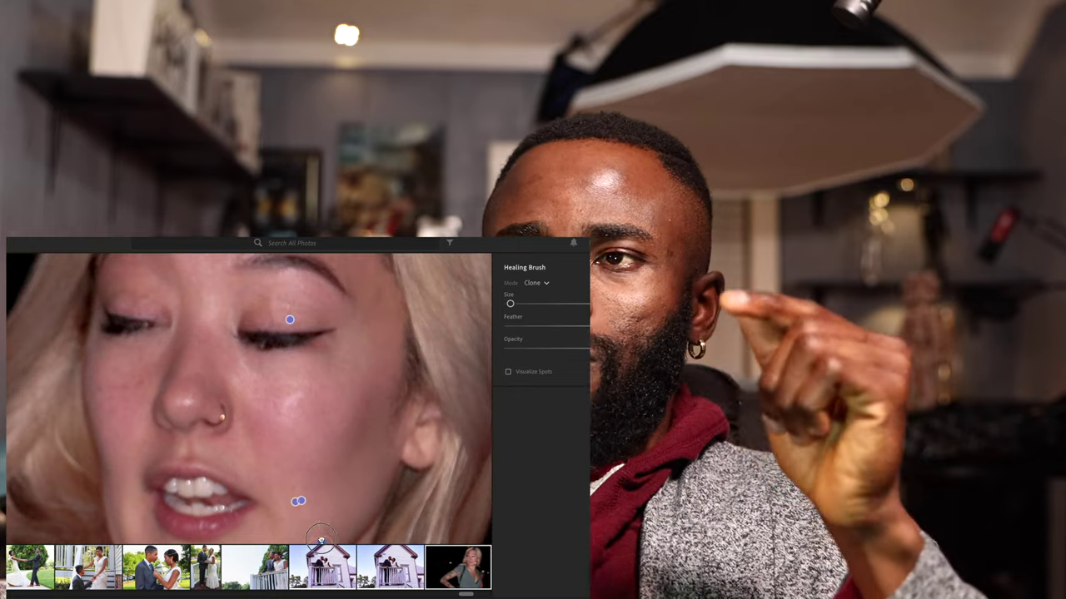
{"action": "key", "text": "ctrl+minus"}
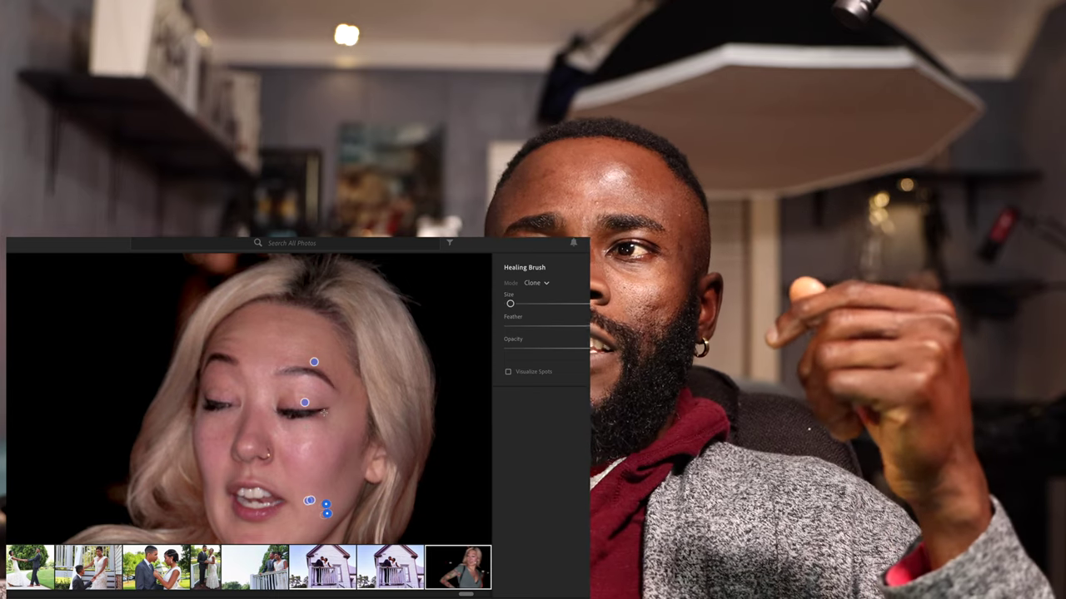
{"action": "key", "text": "ctrl+equal"}
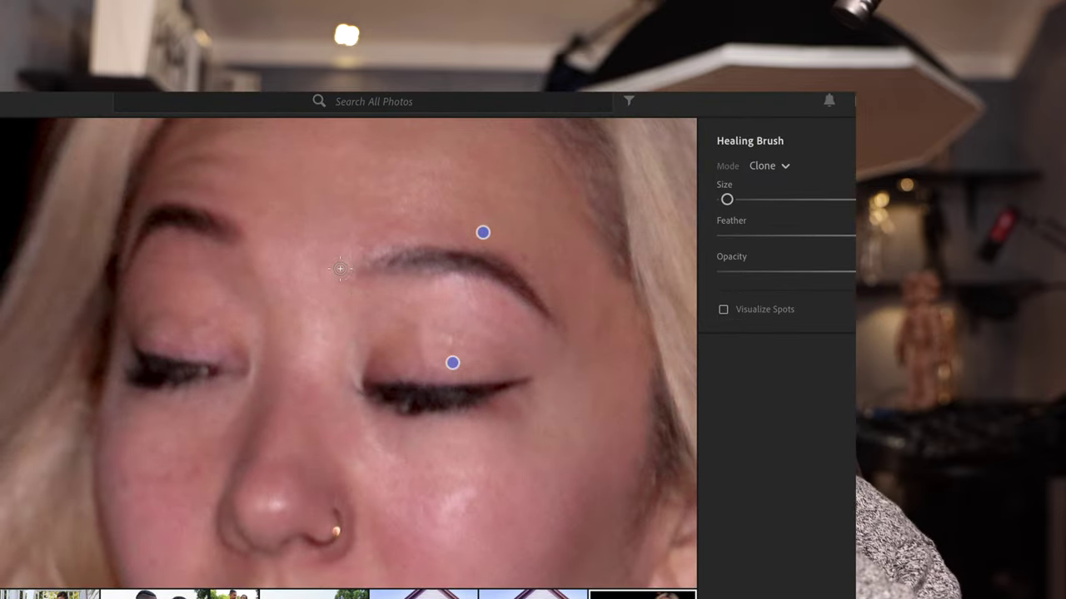
- Paint two healing strokes along the eyebrow's top edge, sourcing nearby brow skin, then zoom out
{"action": "mouse_move", "coordinate": [338, 268]}
{"action": "left_mouse_down"}
{"action": "mouse_move", "coordinate": [409, 230]}
{"action": "mouse_move", "coordinate": [455, 231]}
{"action": "mouse_move", "coordinate": [517, 249]}
{"action": "mouse_move", "coordinate": [548, 278]}
{"action": "left_mouse_up"}
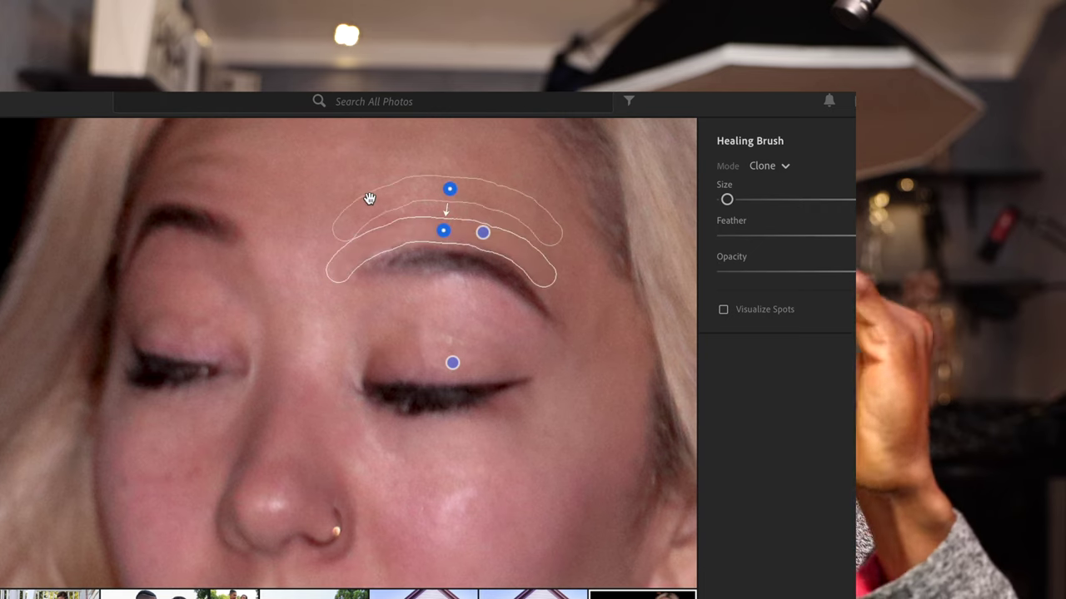
{"action": "mouse_move", "coordinate": [385, 201]}
{"action": "left_mouse_down"}
{"action": "mouse_move", "coordinate": [344, 243]}
{"action": "mouse_move", "coordinate": [359, 216]}
{"action": "mouse_move", "coordinate": [383, 228]}
{"action": "left_mouse_up"}
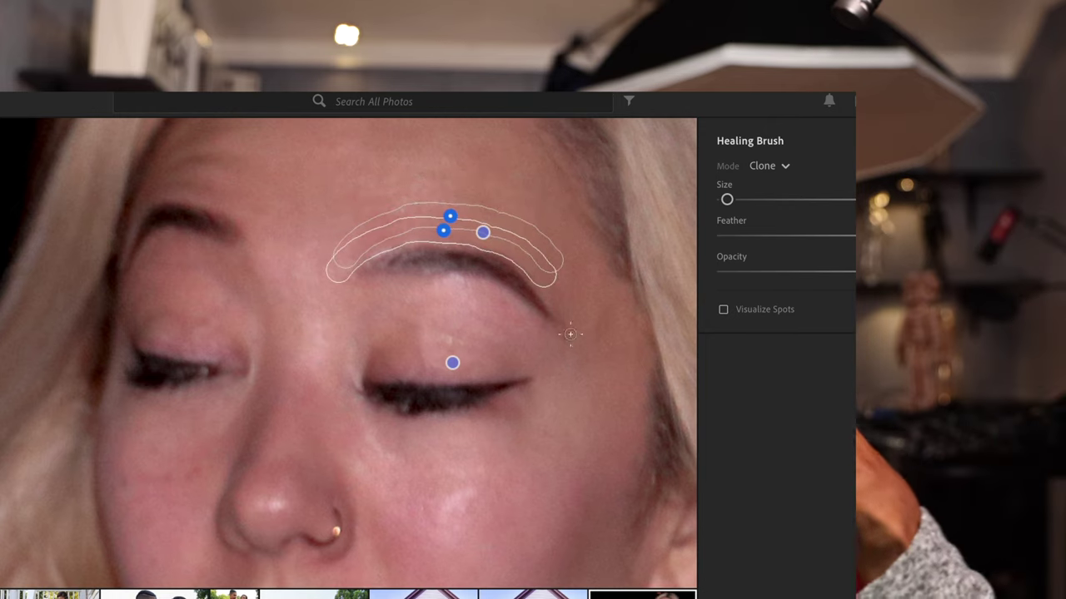
{"action": "mouse_move", "coordinate": [356, 295]}
{"action": "left_mouse_down"}
{"action": "mouse_move", "coordinate": [463, 290]}
{"action": "mouse_move", "coordinate": [507, 307]}
{"action": "left_mouse_up"}
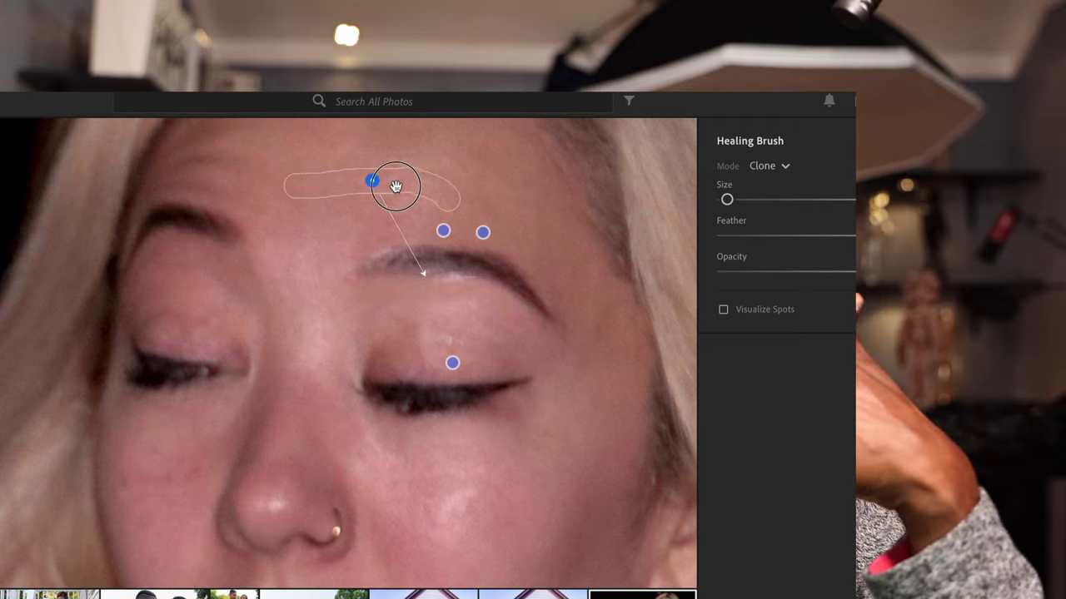
{"action": "mouse_move", "coordinate": [395, 183]}
{"action": "left_mouse_down"}
{"action": "mouse_move", "coordinate": [407, 183]}
{"action": "mouse_move", "coordinate": [452, 303]}
{"action": "left_mouse_up"}
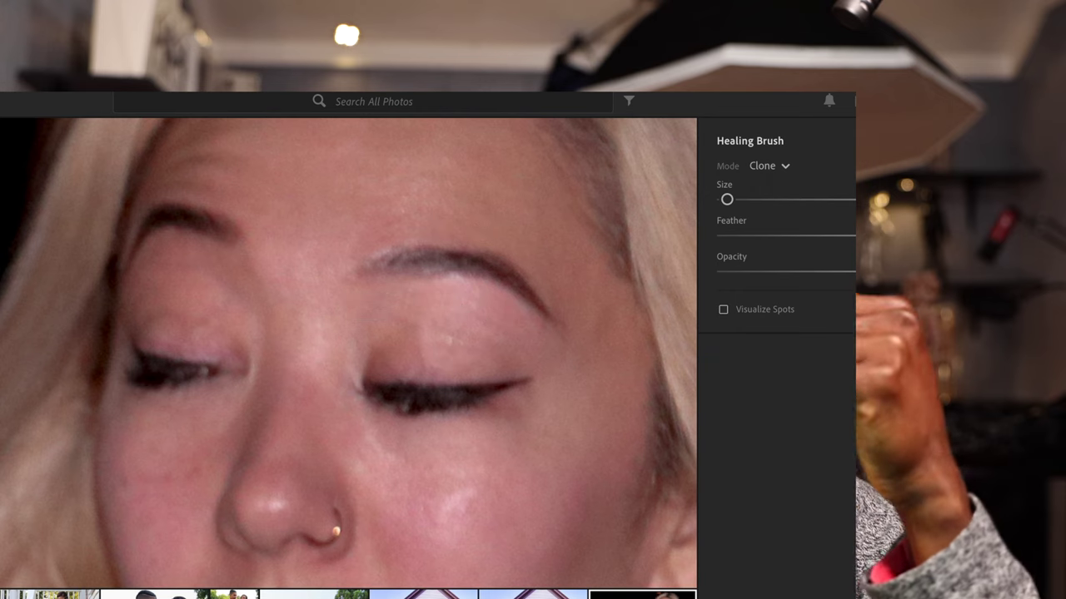
{"action": "key", "text": "ctrl+minus"}
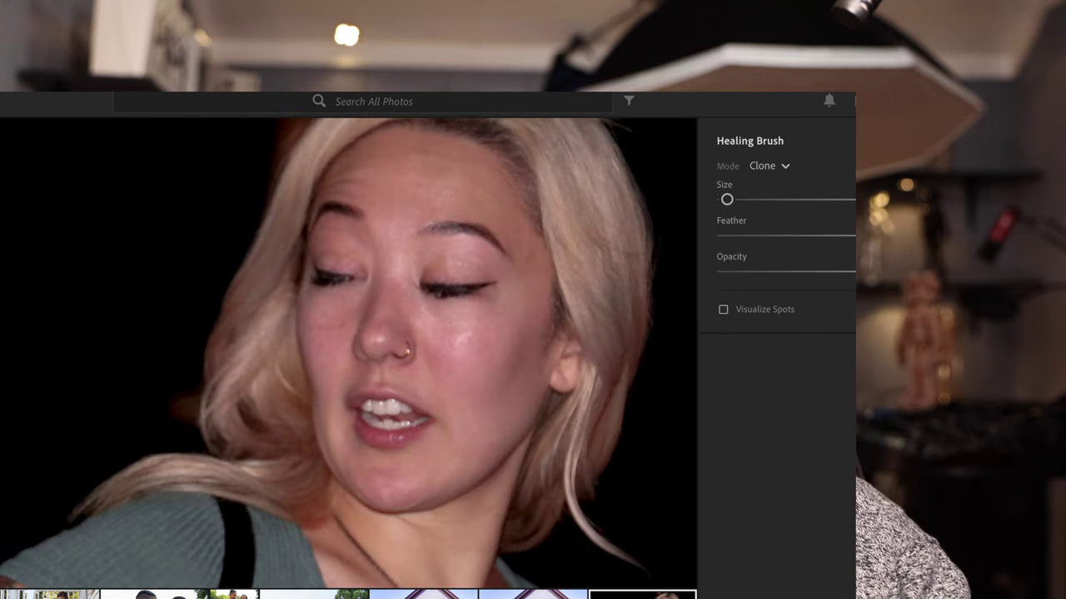
- Set Light to Contrast 0, Highlights +8, Shadows +23, Whites −17 and Blacks −20
{"action": "key", "text": "e"}
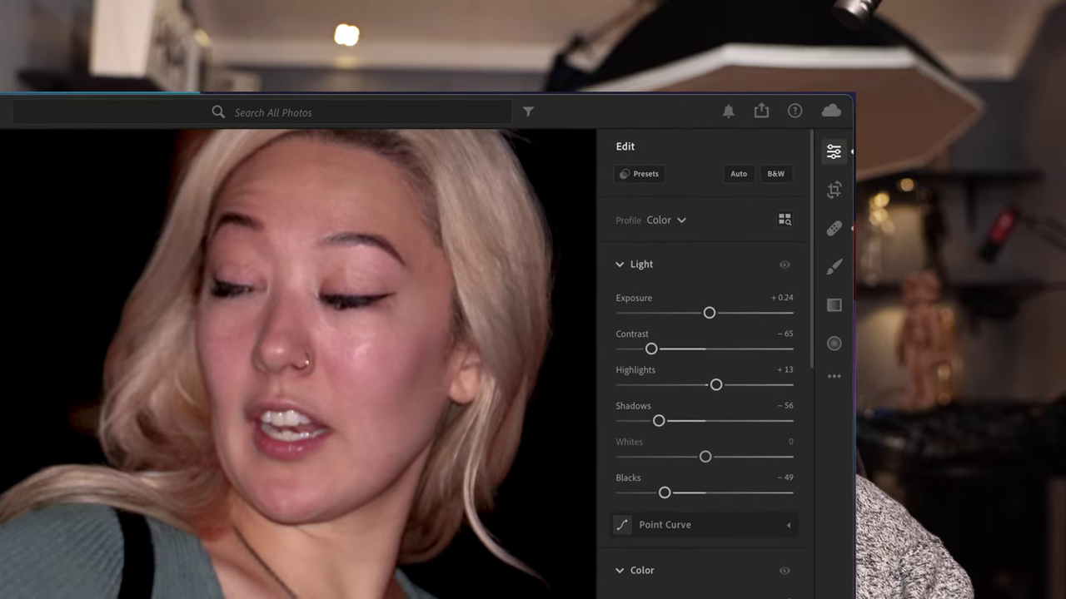
{"action": "left_click", "coordinate": [833, 152]}
{"action": "left_click", "coordinate": [833, 152]}
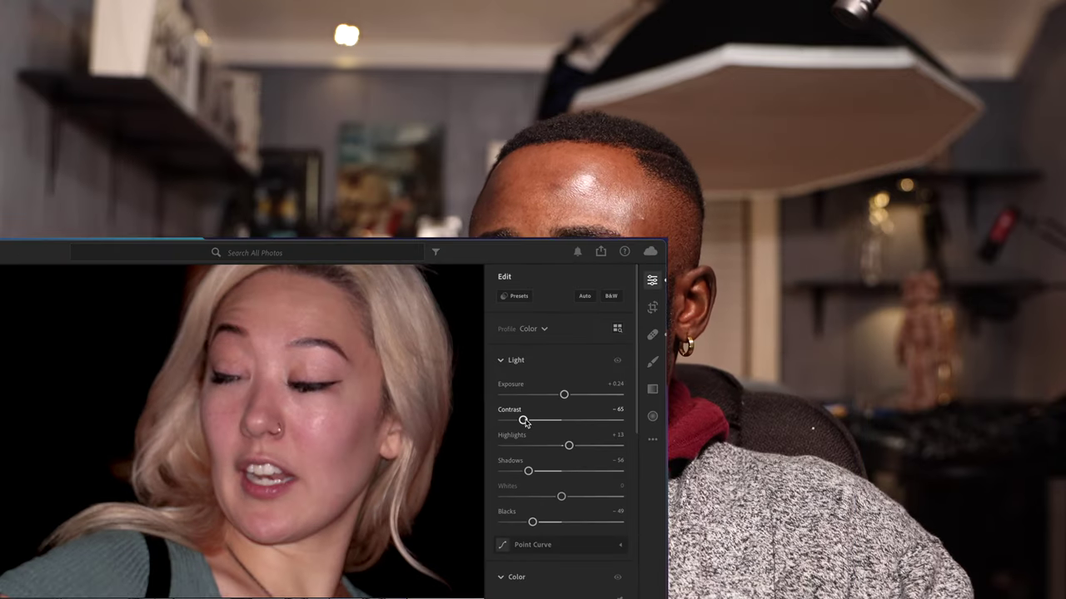
{"action": "left_click_drag", "start_coordinate": [524, 422], "coordinate": [551, 445]}
{"action": "scroll", "coordinate": [574, 485], "scroll_direction": "down", "scroll_amount": 1}
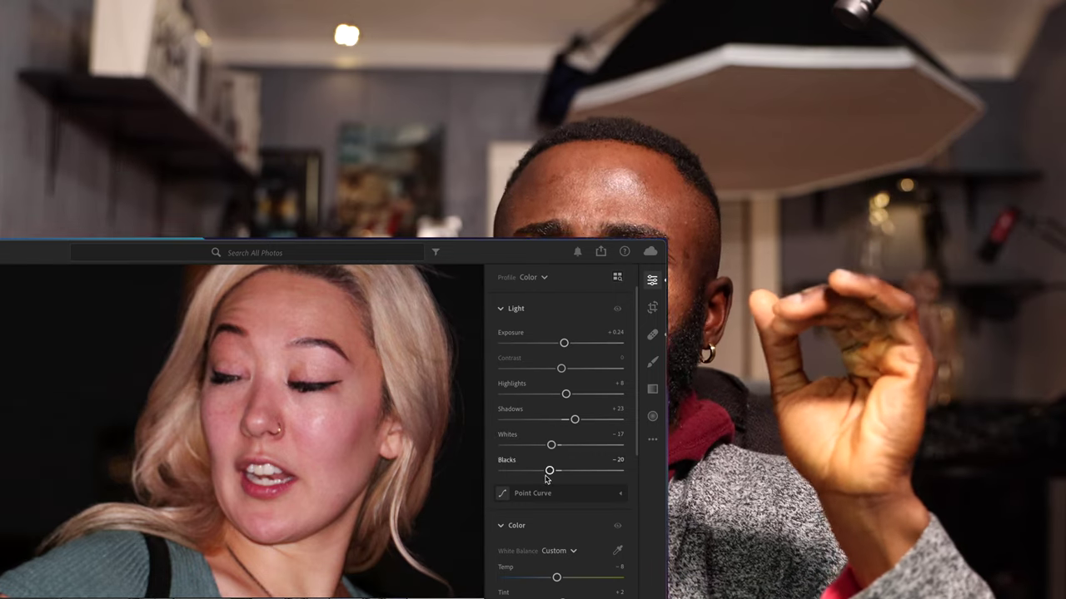
{"action": "scroll", "coordinate": [550, 479], "scroll_direction": "down", "scroll_amount": 3}
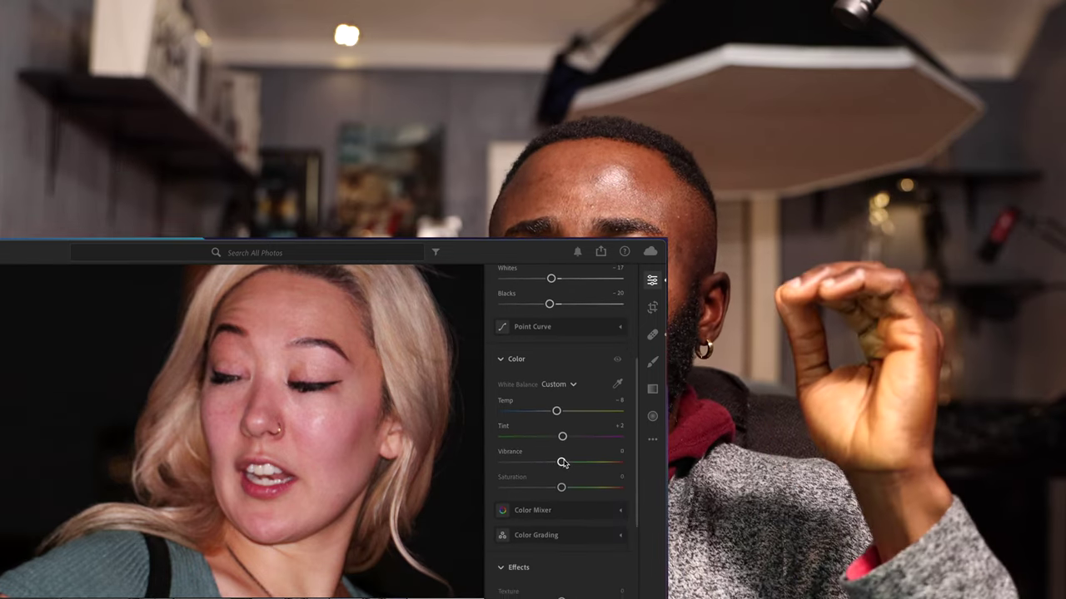
- Bring Vibrance and Saturation back near zero, leaving Saturation at −1
{"action": "mouse_move", "coordinate": [573, 465]}
{"action": "left_mouse_down"}
{"action": "mouse_move", "coordinate": [516, 482]}
{"action": "mouse_move", "coordinate": [583, 475]}
{"action": "left_mouse_up"}
{"action": "mouse_move", "coordinate": [645, 488]}
{"action": "left_mouse_down"}
{"action": "mouse_move", "coordinate": [528, 494]}
{"action": "mouse_move", "coordinate": [641, 484]}
{"action": "left_mouse_up"}
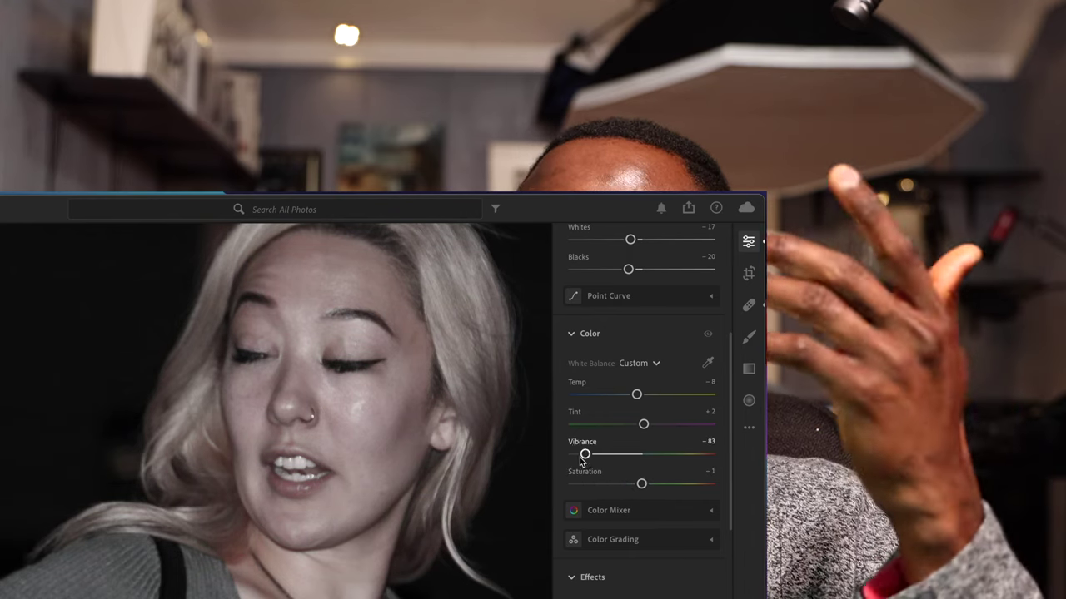
{"action": "left_click_drag", "start_coordinate": [584, 454], "coordinate": [646, 459]}
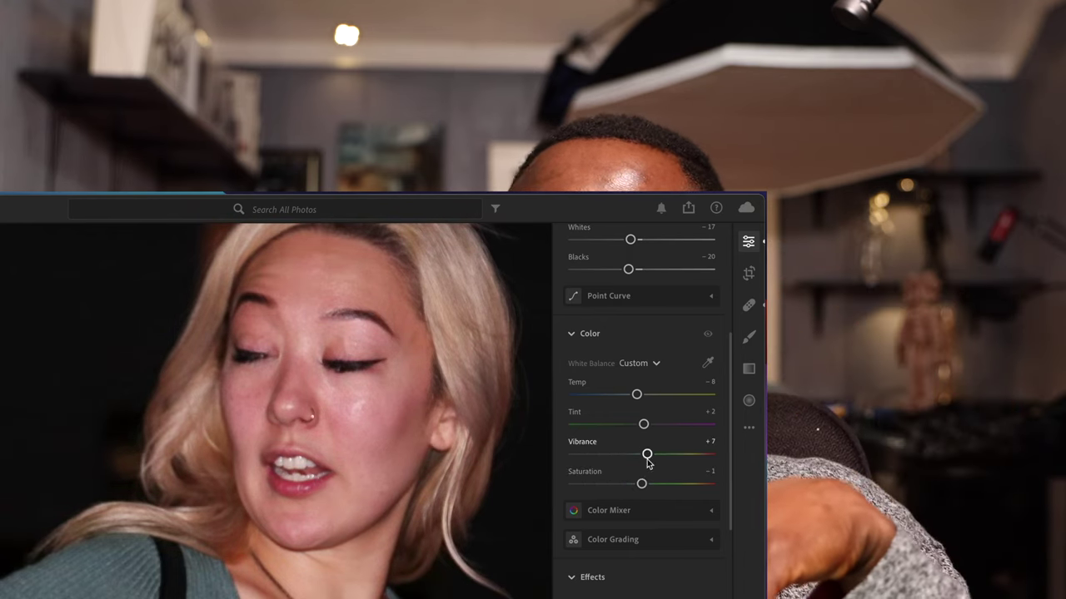
- Set Texture −21 and Clarity +16, and raise Noise Reduction to 15
{"action": "scroll", "coordinate": [646, 458], "scroll_direction": "down", "scroll_amount": 5}
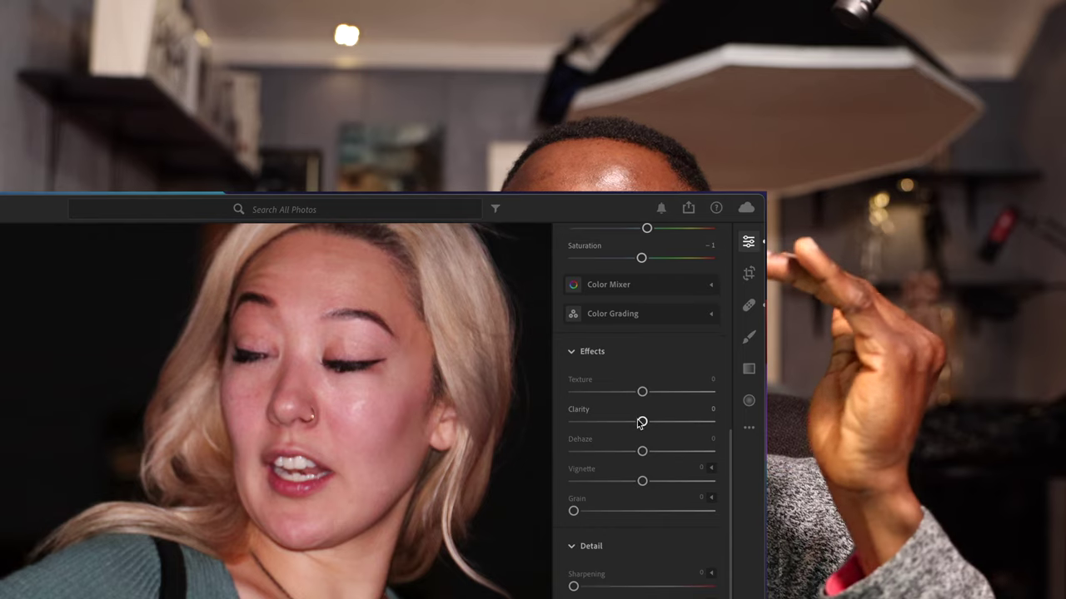
{"action": "left_click_drag", "start_coordinate": [642, 422], "coordinate": [642, 447]}
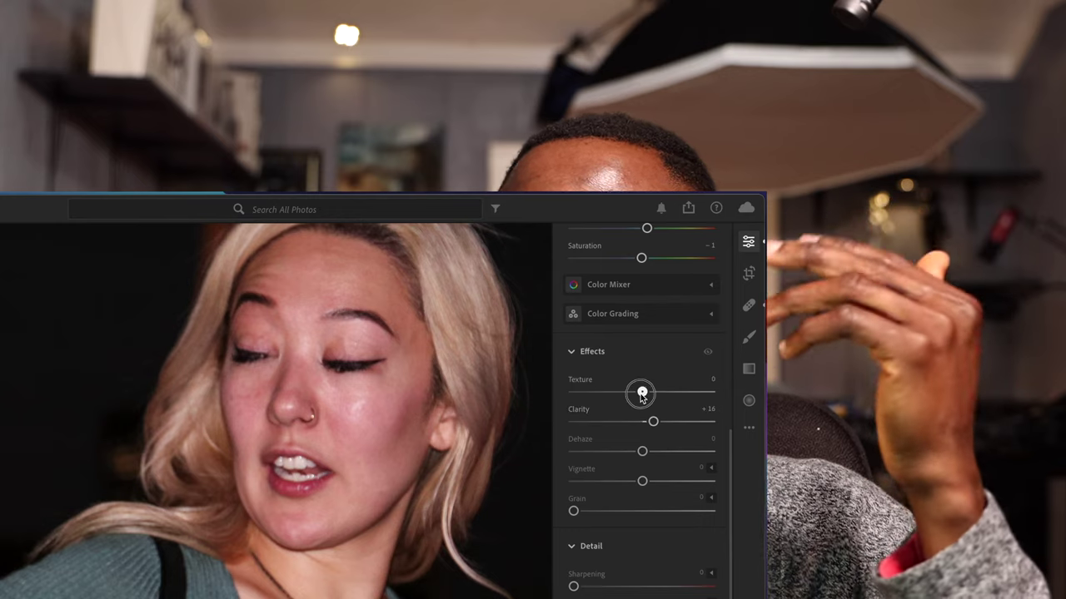
{"action": "mouse_move", "coordinate": [641, 392]}
{"action": "left_mouse_down"}
{"action": "mouse_move", "coordinate": [611, 404]}
{"action": "mouse_move", "coordinate": [626, 404]}
{"action": "left_mouse_up"}
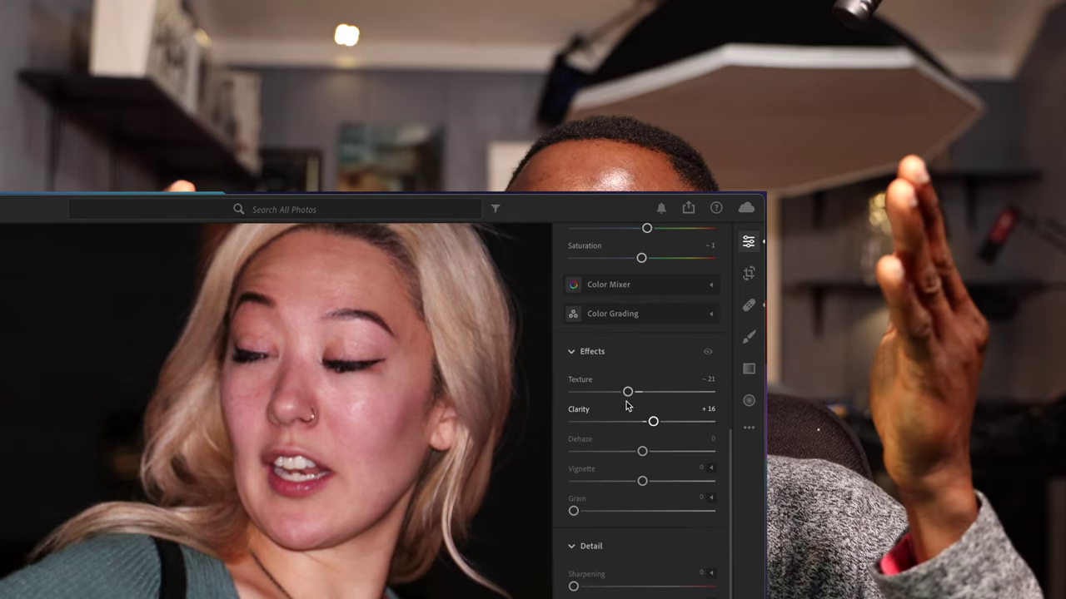
{"action": "scroll", "coordinate": [626, 405], "scroll_direction": "down", "scroll_amount": 2}
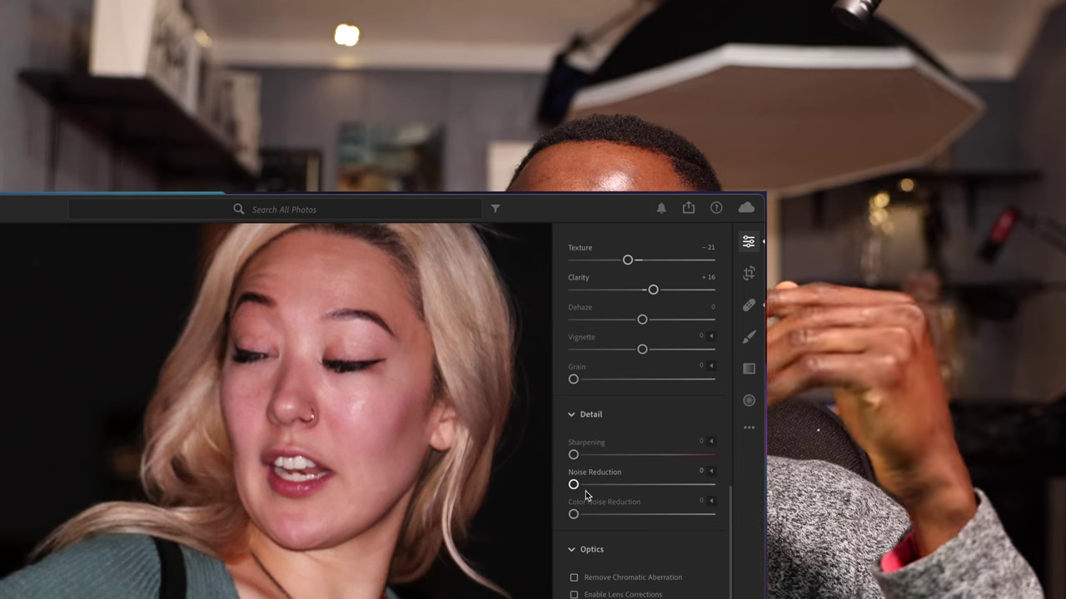
{"action": "left_click_drag", "start_coordinate": [578, 492], "coordinate": [600, 499]}
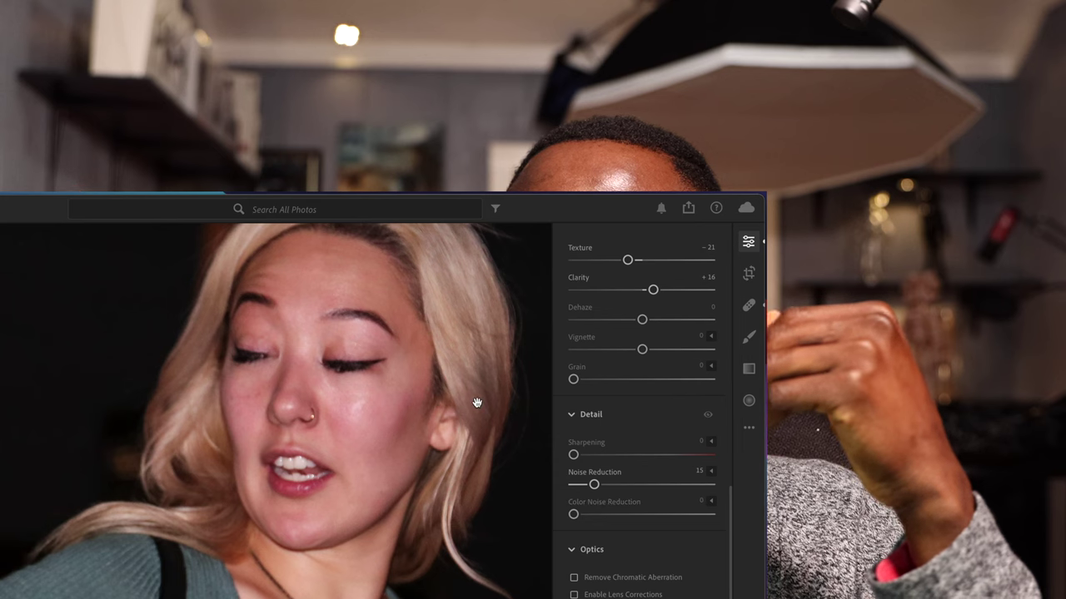
- Compare the portrait before and after editing, then cancel the file-open dialog
{"action": "scroll", "coordinate": [476, 403], "scroll_direction": "up", "scroll_amount": 3}
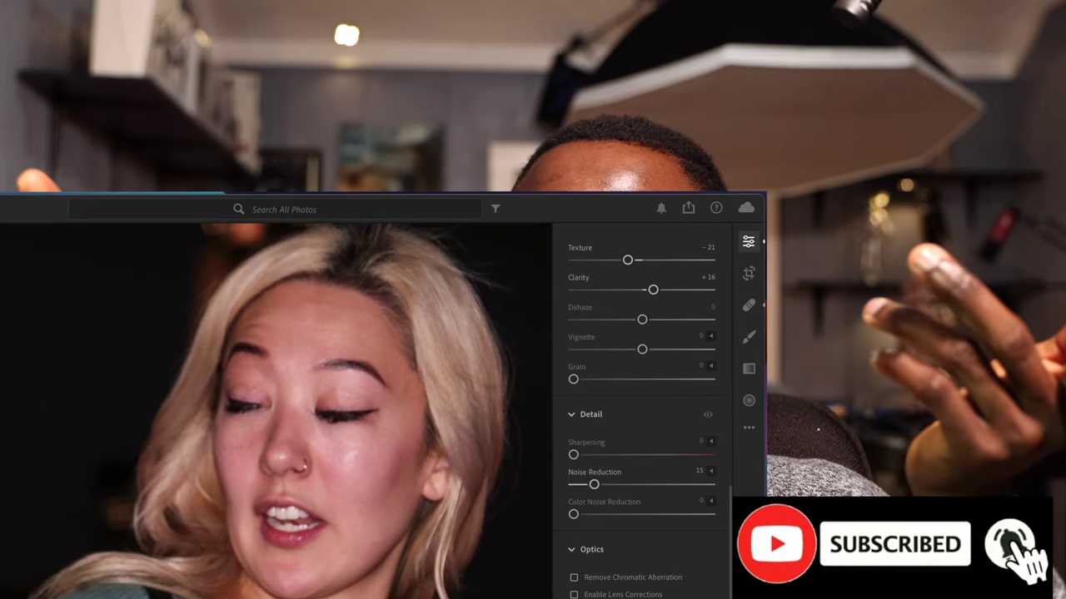
{"action": "key", "text": "backslash"}
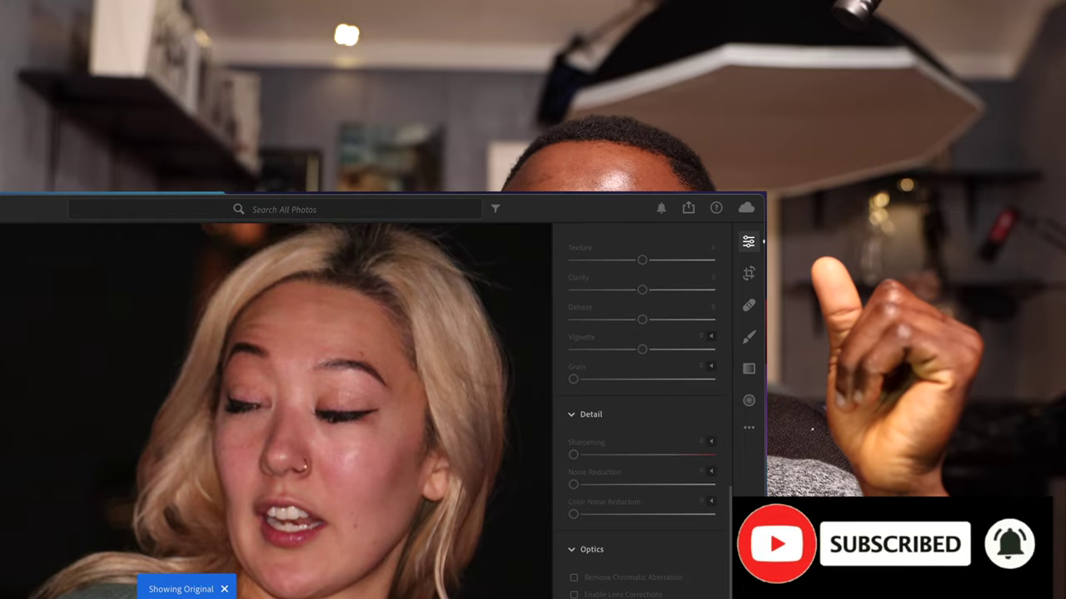
{"action": "key", "text": "backslash"}
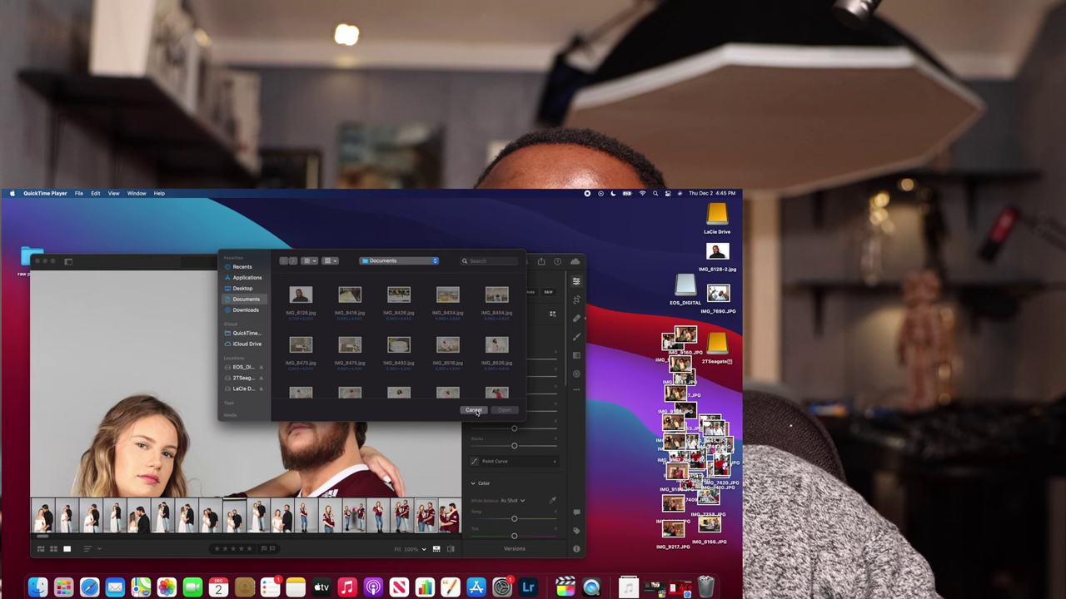
{"action": "left_click", "coordinate": [473, 410]}
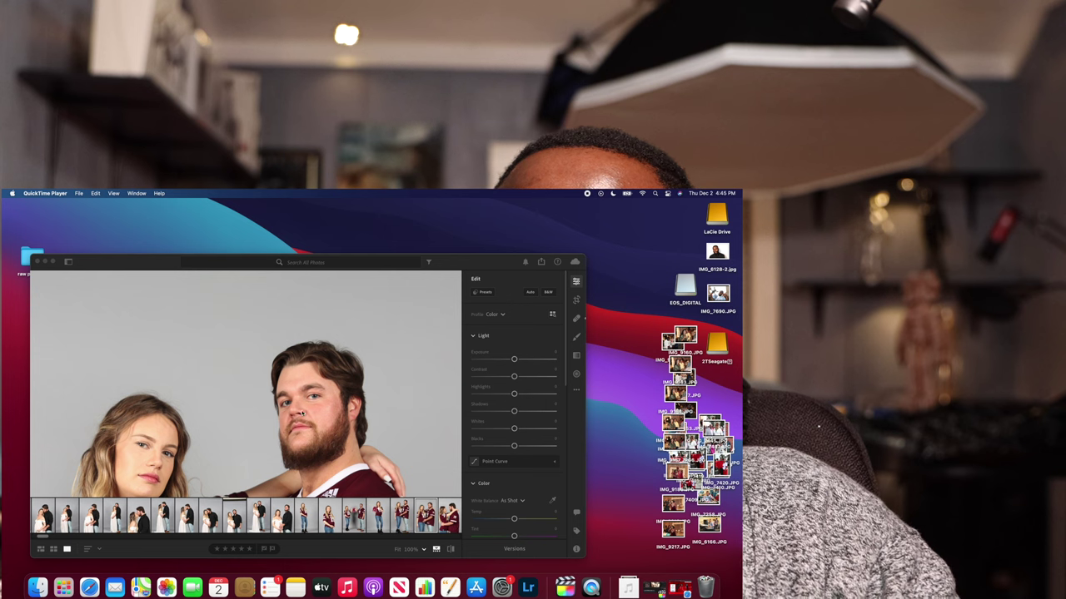
- Zoom into the bearded man's face with a smaller Healing Brush and stroke down from his forehead
{"action": "left_click", "coordinate": [576, 320]}
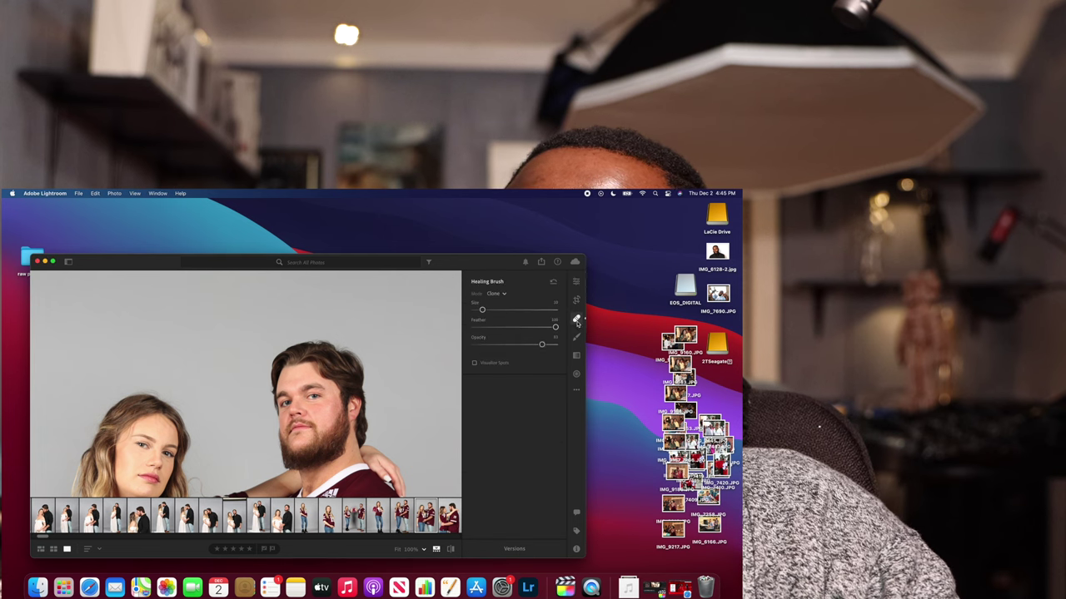
{"action": "scroll", "coordinate": [306, 408], "scroll_direction": "up", "scroll_amount": 3}
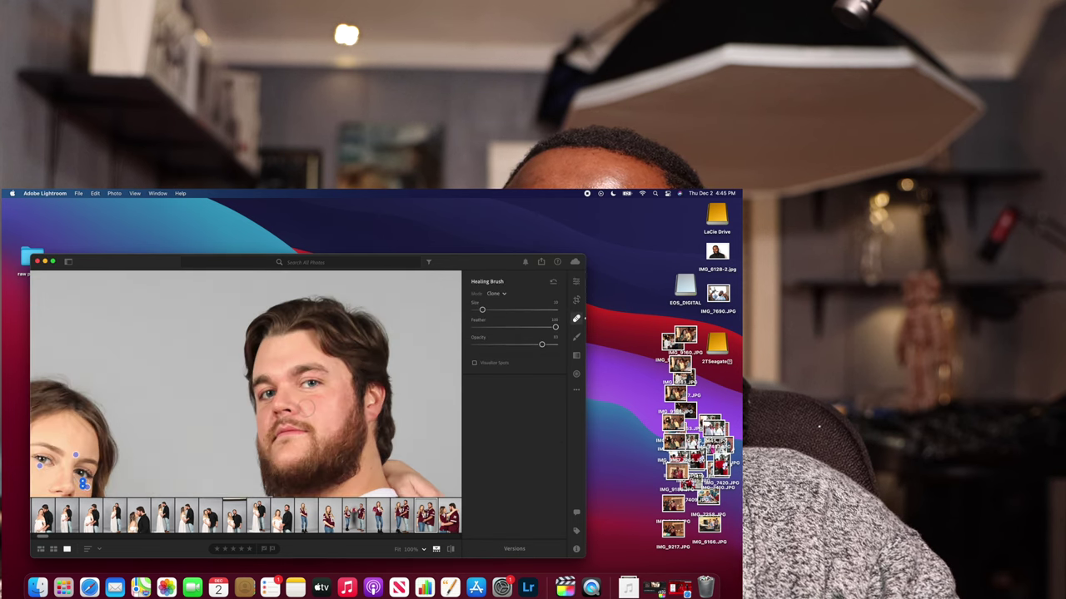
{"action": "scroll", "coordinate": [306, 407], "scroll_direction": "up", "scroll_amount": 2}
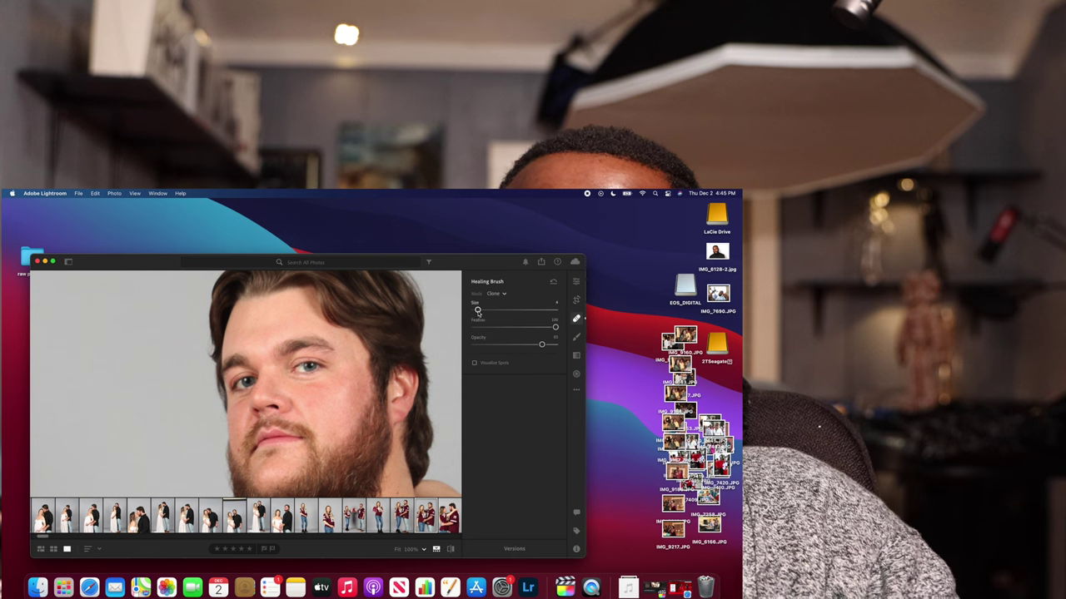
{"action": "left_click_drag", "start_coordinate": [478, 310], "coordinate": [483, 312]}
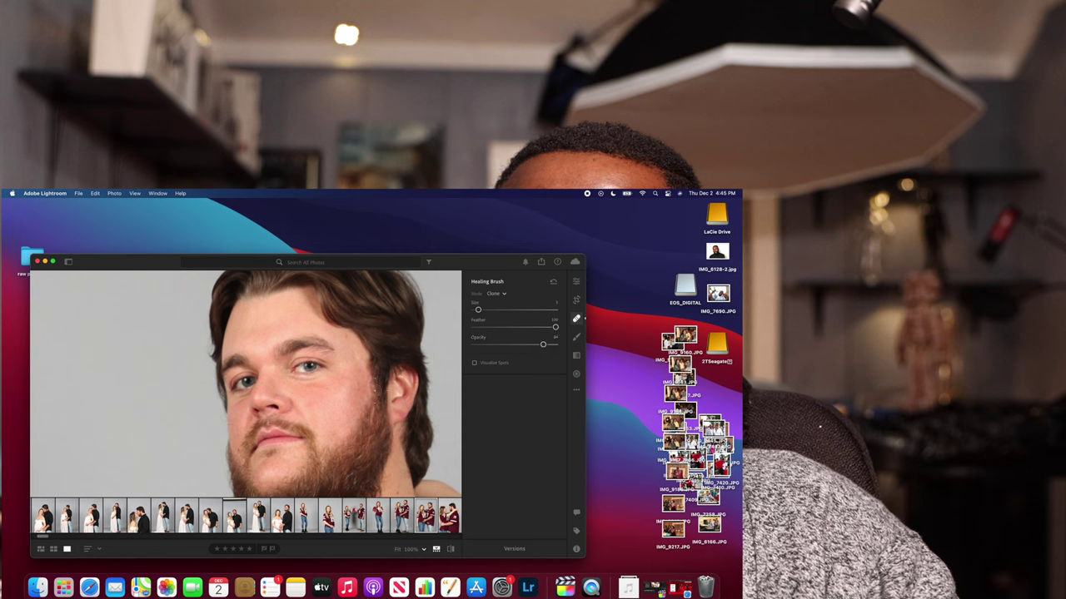
{"action": "scroll", "coordinate": [340, 396], "scroll_direction": "up", "scroll_amount": 3}
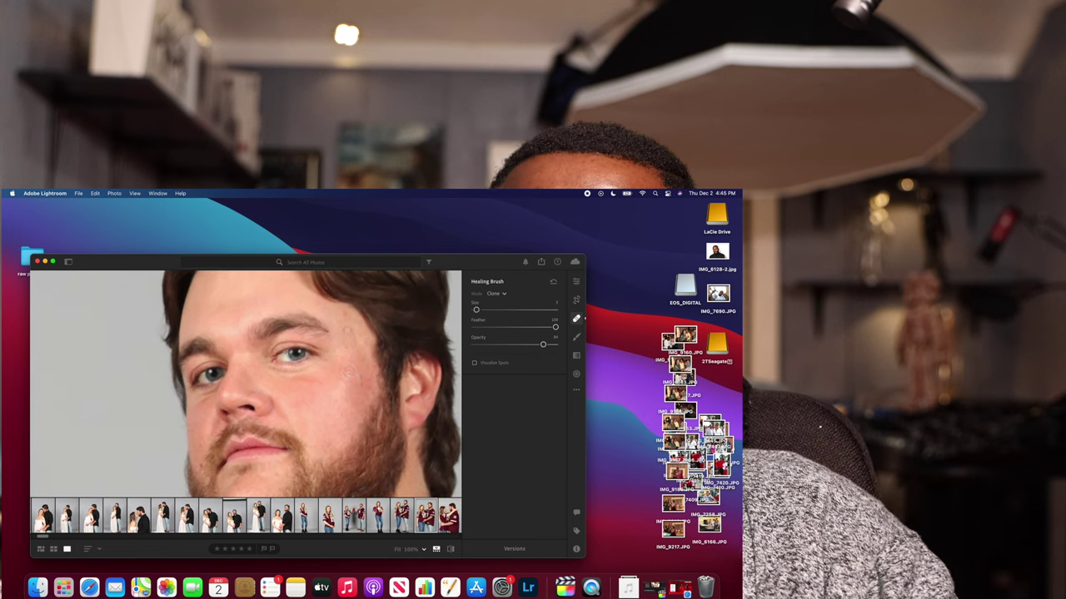
{"action": "mouse_move", "coordinate": [344, 317]}
{"action": "left_mouse_down"}
{"action": "mouse_move", "coordinate": [366, 357]}
{"action": "mouse_move", "coordinate": [365, 384]}
{"action": "left_mouse_up"}
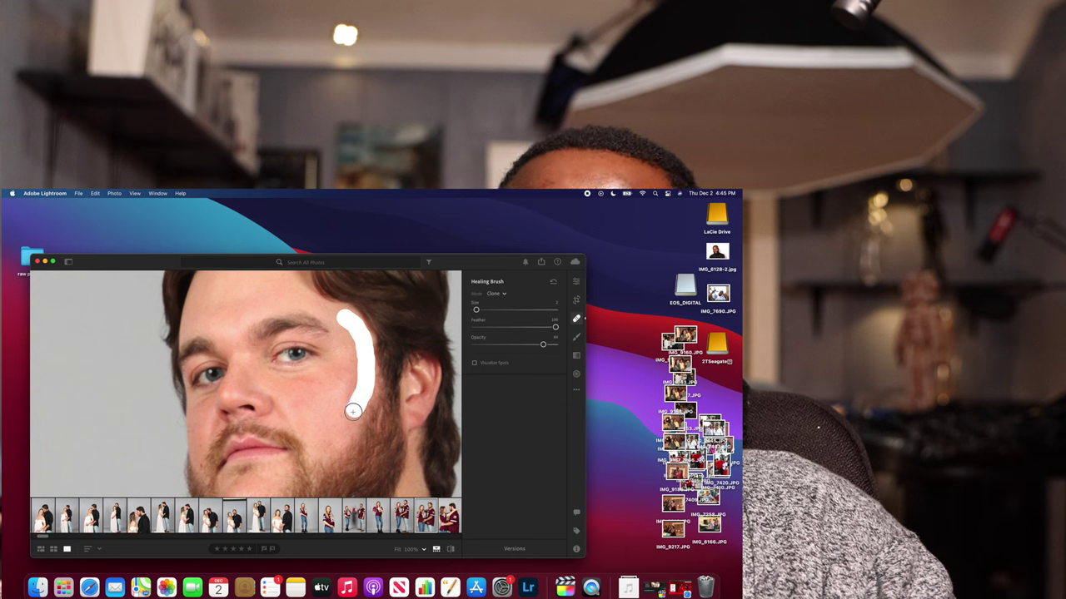
- Extend the healing stroke down the sideburn into the beard and place a cheek spot
{"action": "left_click_drag", "start_coordinate": [338, 433], "coordinate": [319, 451]}
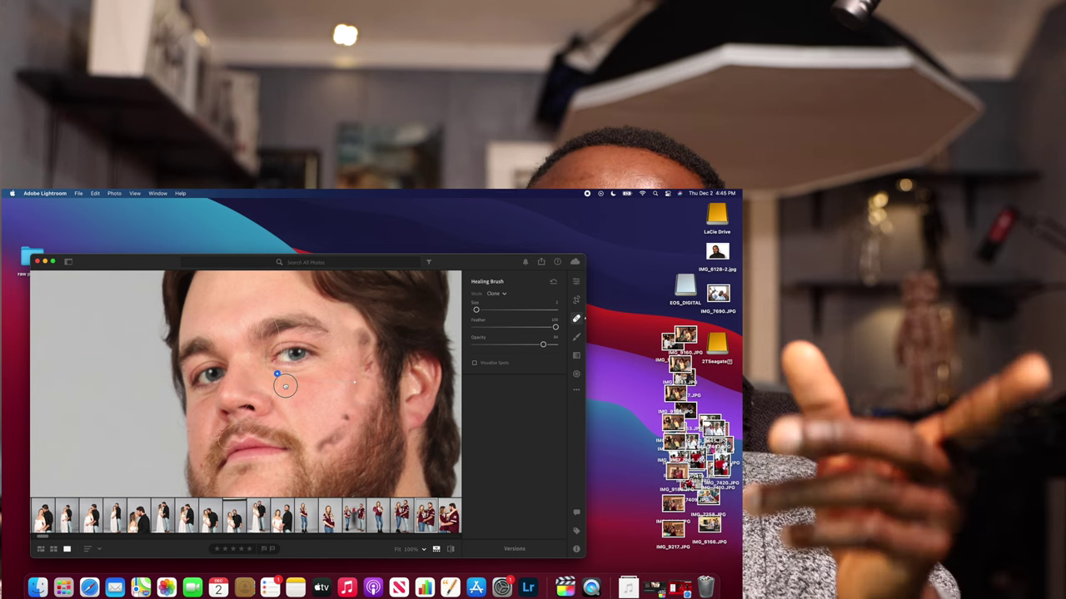
{"action": "left_click", "coordinate": [343, 384]}
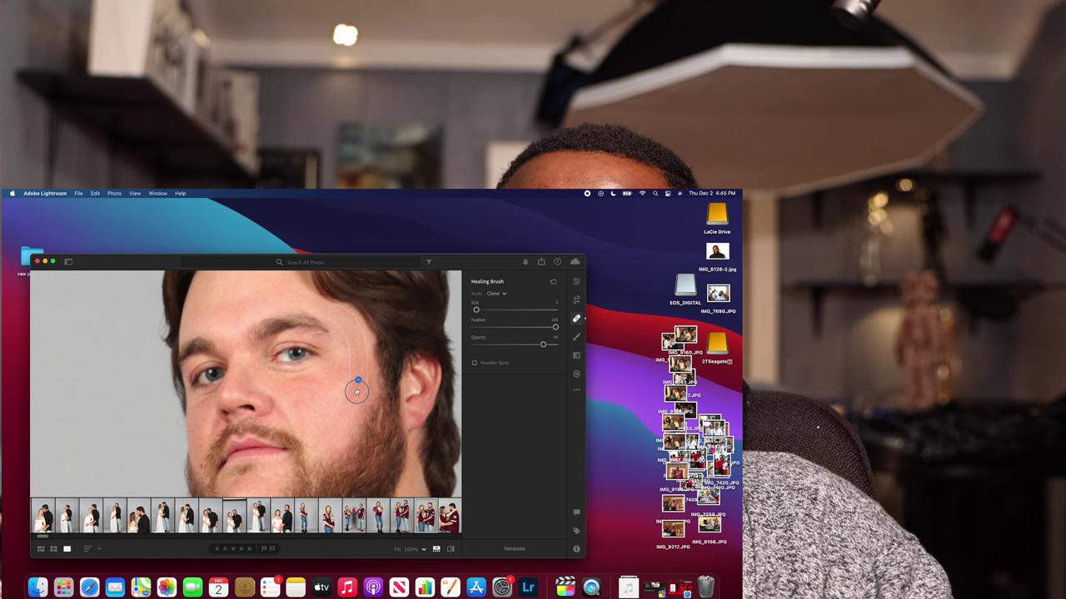
- Heal the cheek under the eye, moving the source to cleaner cheek skin
{"action": "left_click", "coordinate": [362, 383]}
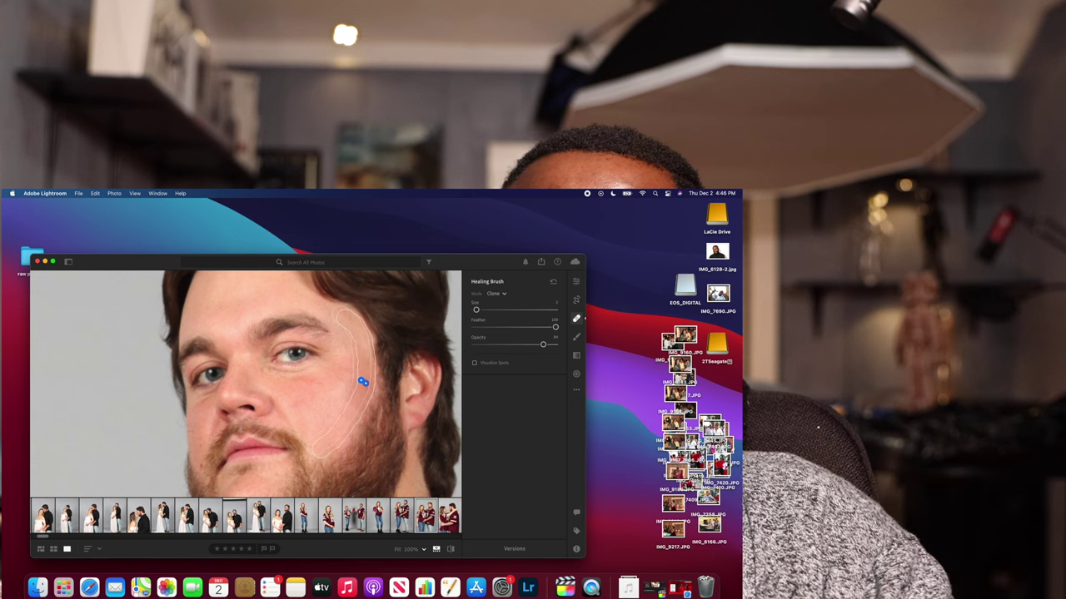
{"action": "left_click_drag", "start_coordinate": [264, 370], "coordinate": [308, 372]}
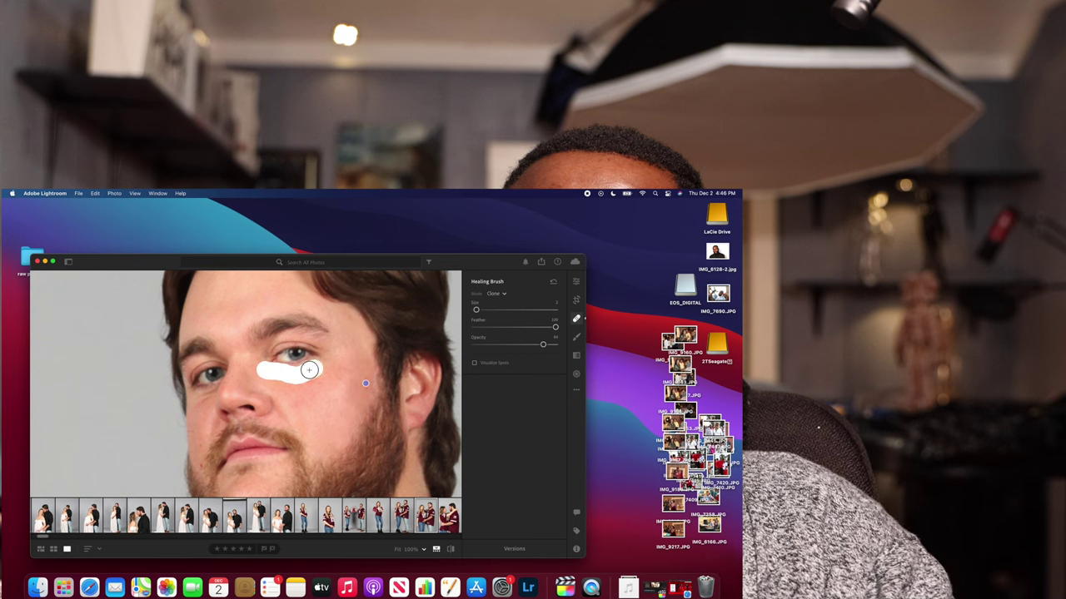
{"action": "left_click_drag", "start_coordinate": [297, 372], "coordinate": [294, 373]}
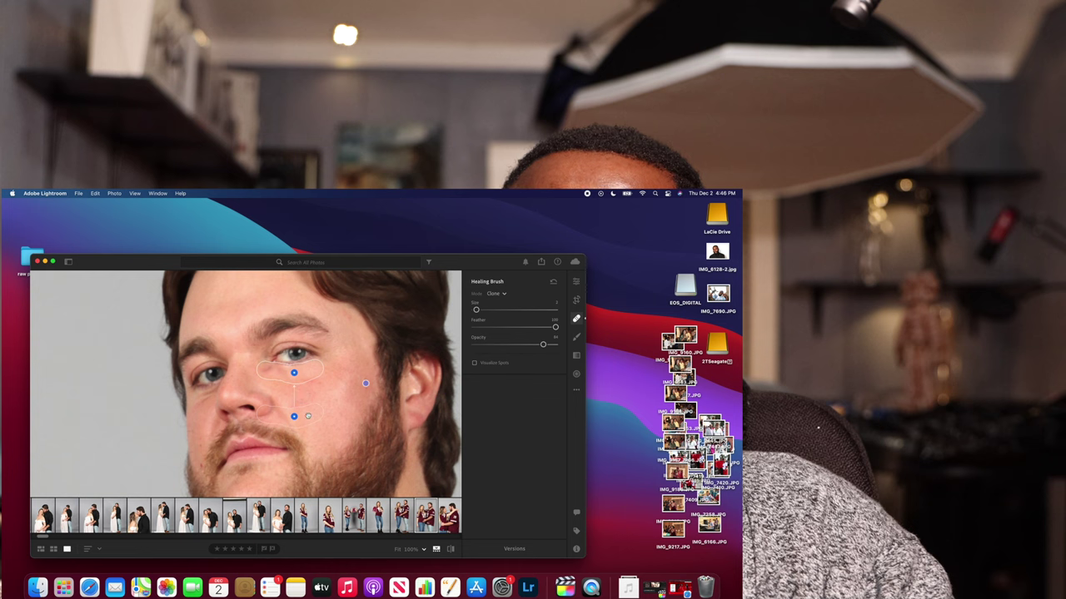
{"action": "left_click_drag", "start_coordinate": [307, 415], "coordinate": [320, 383]}
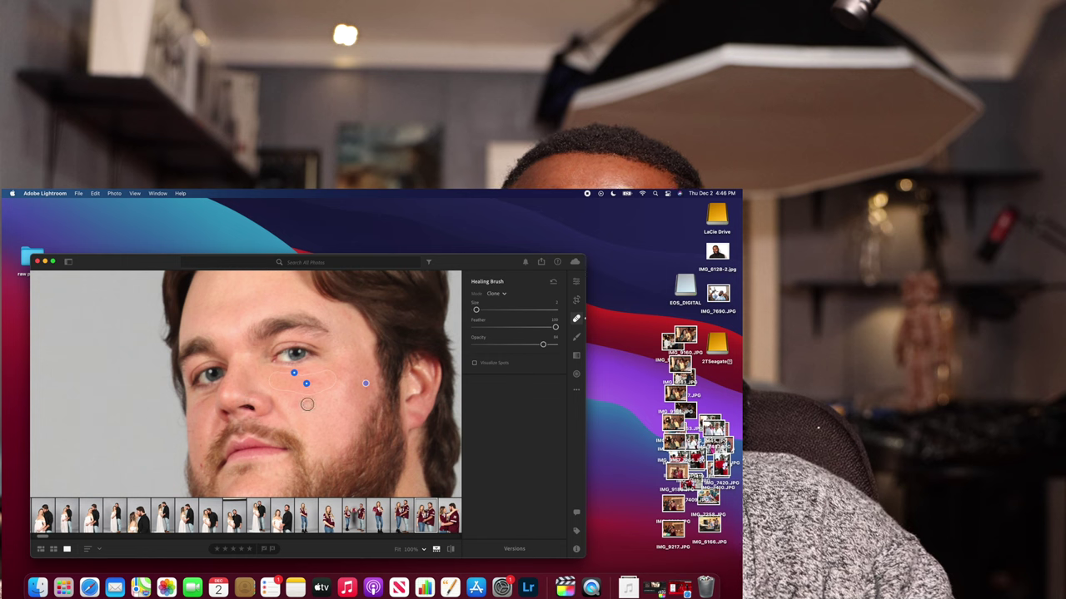
- Heal another cheek patch from a forehead source, then the spot at the beard edge
{"action": "mouse_move", "coordinate": [307, 405]}
{"action": "left_mouse_down"}
{"action": "mouse_move", "coordinate": [309, 390]}
{"action": "mouse_move", "coordinate": [305, 402]}
{"action": "mouse_move", "coordinate": [290, 397]}
{"action": "mouse_move", "coordinate": [304, 389]}
{"action": "left_mouse_up"}
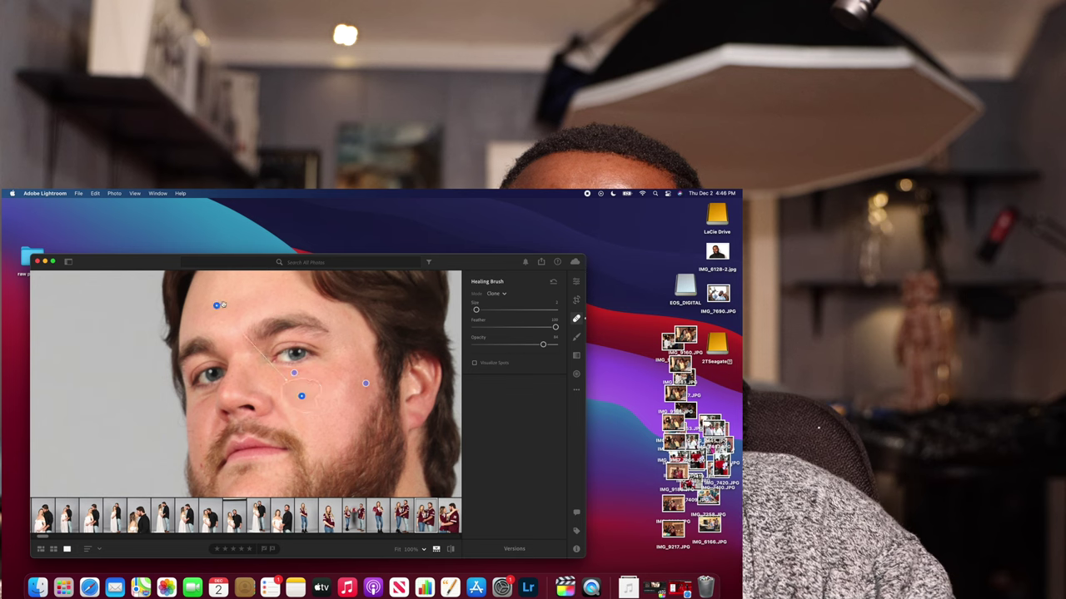
{"action": "mouse_move", "coordinate": [219, 306]}
{"action": "left_mouse_down"}
{"action": "mouse_move", "coordinate": [304, 350]}
{"action": "mouse_move", "coordinate": [325, 381]}
{"action": "mouse_move", "coordinate": [323, 400]}
{"action": "left_mouse_up"}
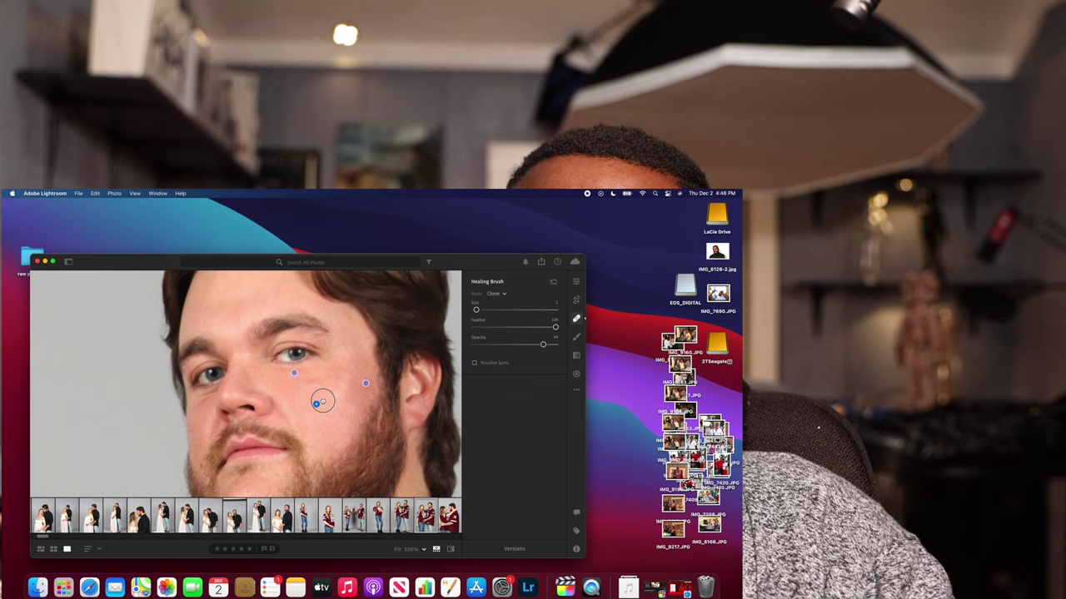
{"action": "scroll", "coordinate": [322, 402], "scroll_direction": "down", "scroll_amount": 2}
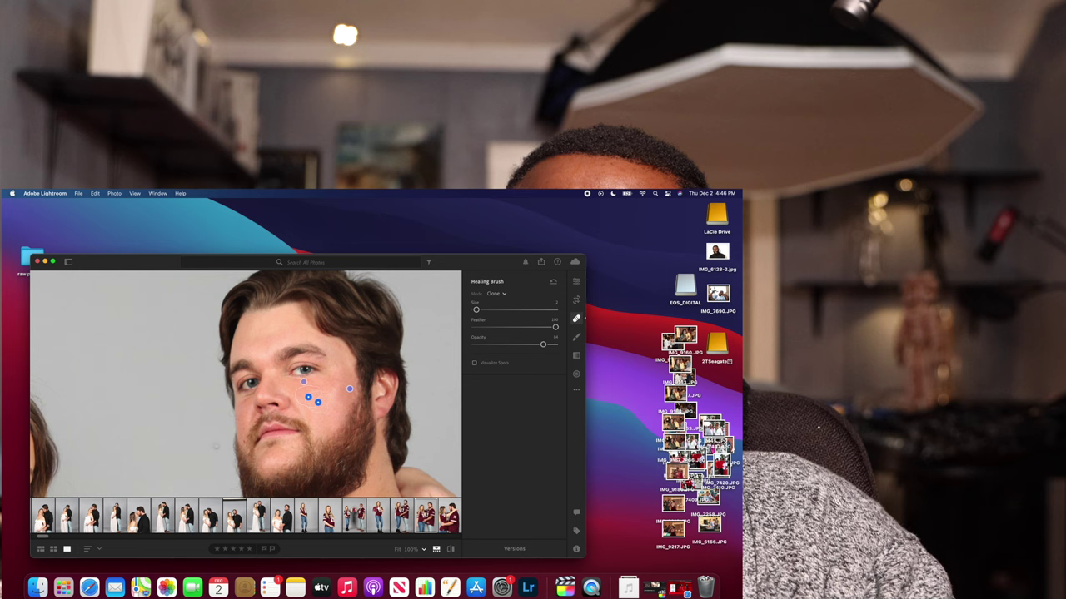
{"action": "scroll", "coordinate": [216, 446], "scroll_direction": "up", "scroll_amount": 5}
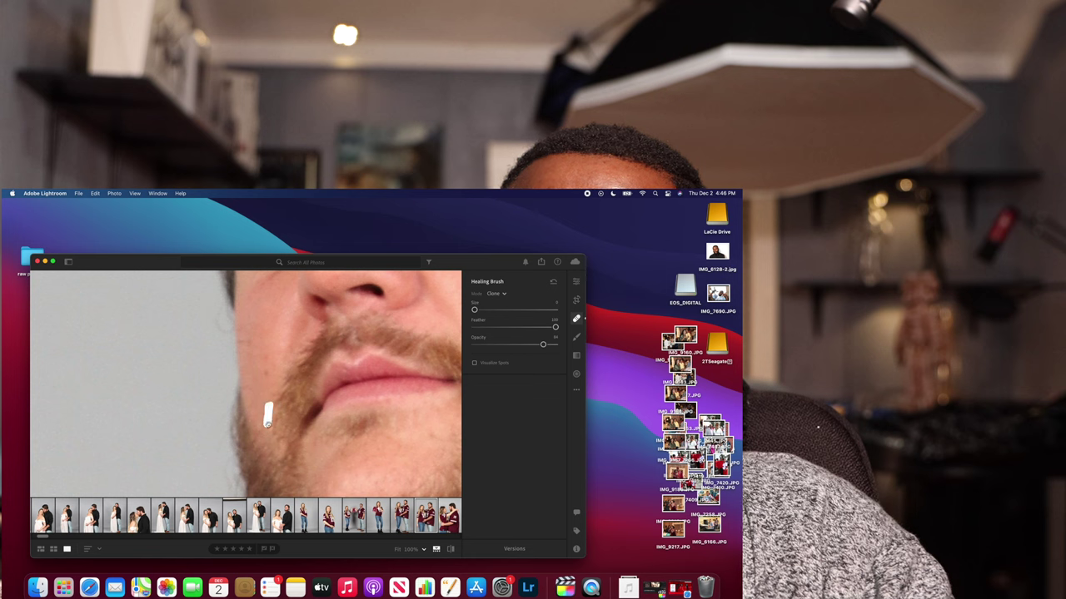
{"action": "left_click_drag", "start_coordinate": [267, 421], "coordinate": [264, 414]}
- Heal another spot beside the man's lip with the Healing Brush
{"action": "mouse_move", "coordinate": [268, 360]}
{"action": "left_mouse_down"}
{"action": "mouse_move", "coordinate": [265, 377]}
{"action": "mouse_move", "coordinate": [267, 350]}
{"action": "mouse_move", "coordinate": [264, 375]}
{"action": "left_mouse_up"}
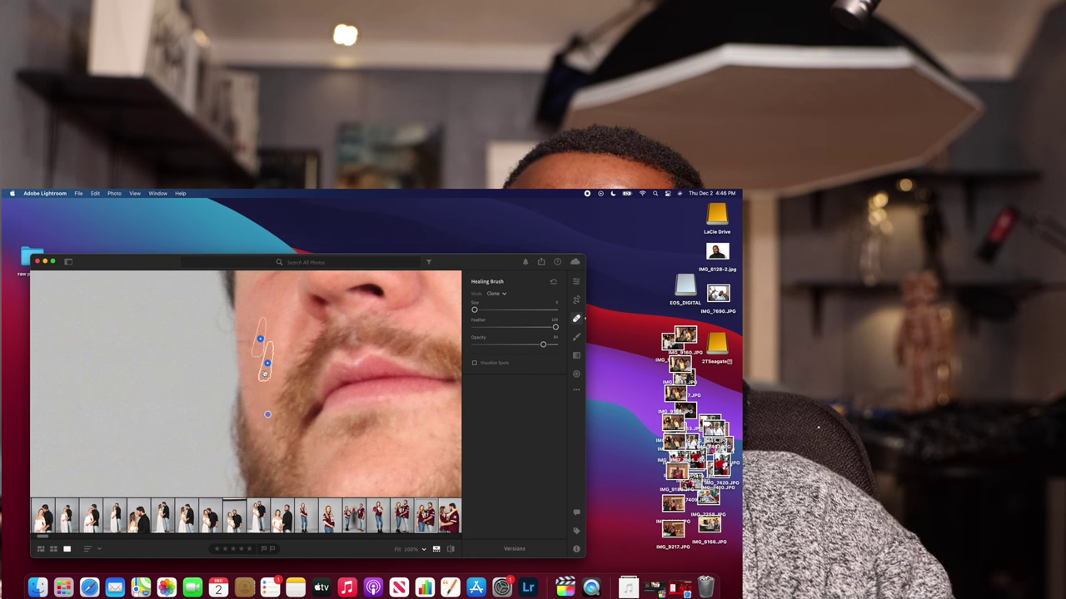
{"action": "scroll", "coordinate": [267, 341], "scroll_direction": "down", "scroll_amount": 3}
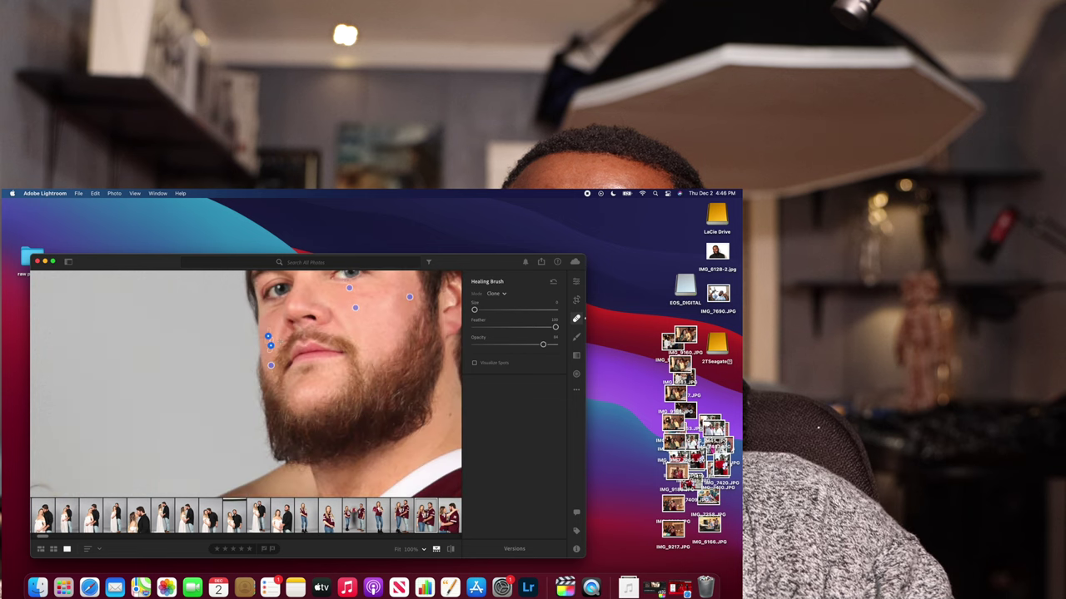
{"action": "scroll", "coordinate": [277, 283], "scroll_direction": "up", "scroll_amount": 3}
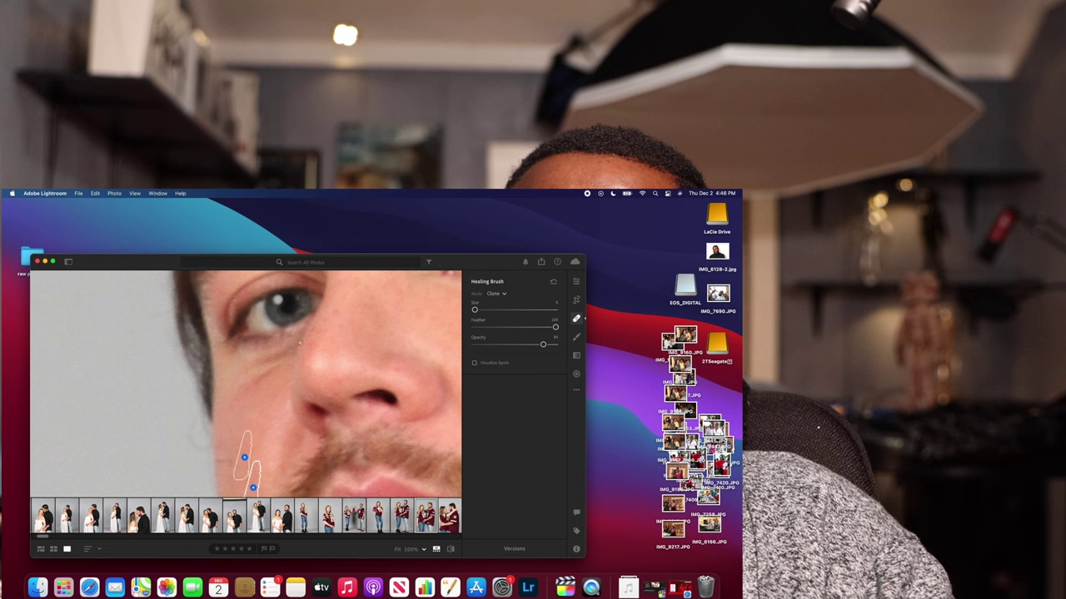
- Heal the bag under his eye, taking the source from clean skin just below the eye
{"action": "mouse_move", "coordinate": [292, 341]}
{"action": "left_mouse_down"}
{"action": "mouse_move", "coordinate": [233, 361]}
{"action": "mouse_move", "coordinate": [246, 370]}
{"action": "mouse_move", "coordinate": [292, 347]}
{"action": "left_mouse_up"}
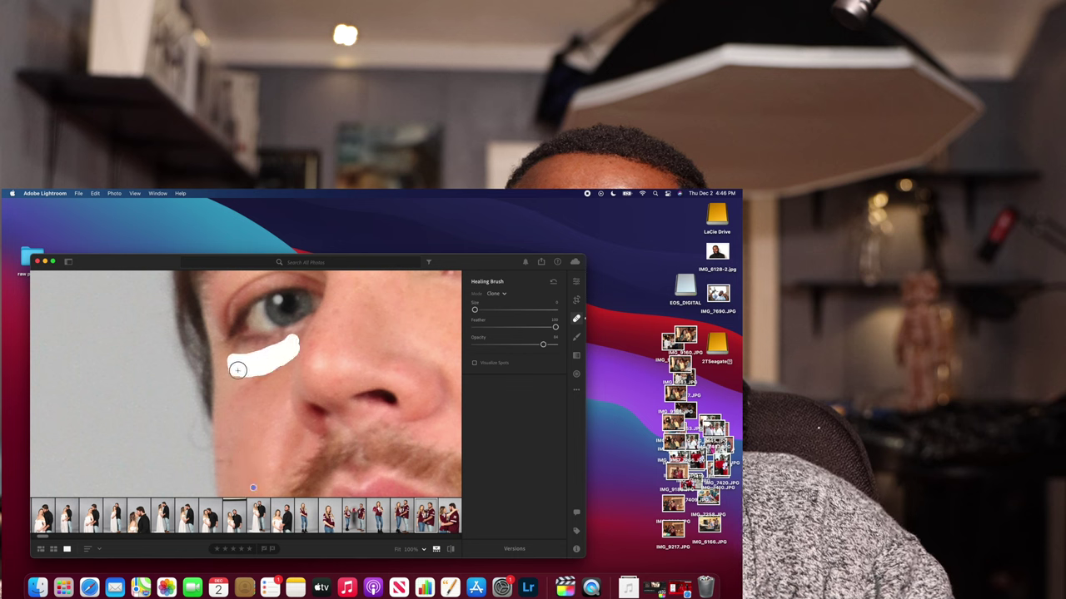
{"action": "mouse_move", "coordinate": [238, 376]}
{"action": "left_mouse_down"}
{"action": "mouse_move", "coordinate": [260, 372]}
{"action": "mouse_move", "coordinate": [270, 432]}
{"action": "left_mouse_up"}
{"action": "mouse_move", "coordinate": [228, 385]}
{"action": "left_mouse_down"}
{"action": "mouse_move", "coordinate": [274, 382]}
{"action": "mouse_move", "coordinate": [287, 360]}
{"action": "mouse_move", "coordinate": [240, 382]}
{"action": "mouse_move", "coordinate": [264, 373]}
{"action": "mouse_move", "coordinate": [263, 384]}
{"action": "left_mouse_up"}
{"action": "left_click_drag", "start_coordinate": [269, 467], "coordinate": [262, 406]}
{"action": "scroll", "coordinate": [262, 406], "scroll_direction": "down", "scroll_amount": 3}
{"action": "scroll", "coordinate": [261, 406], "scroll_direction": "down", "scroll_amount": 3}
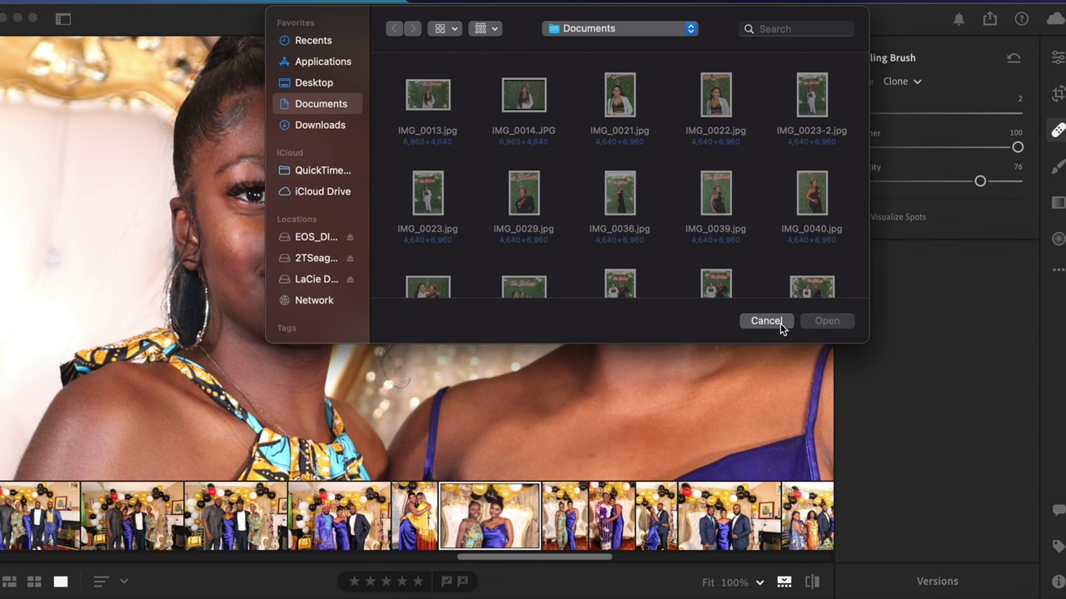
- Cancel the Open dialog and heal the left woman's lower-cheek blemish from clean upper-cheek skin
{"action": "key", "text": "Escape"}
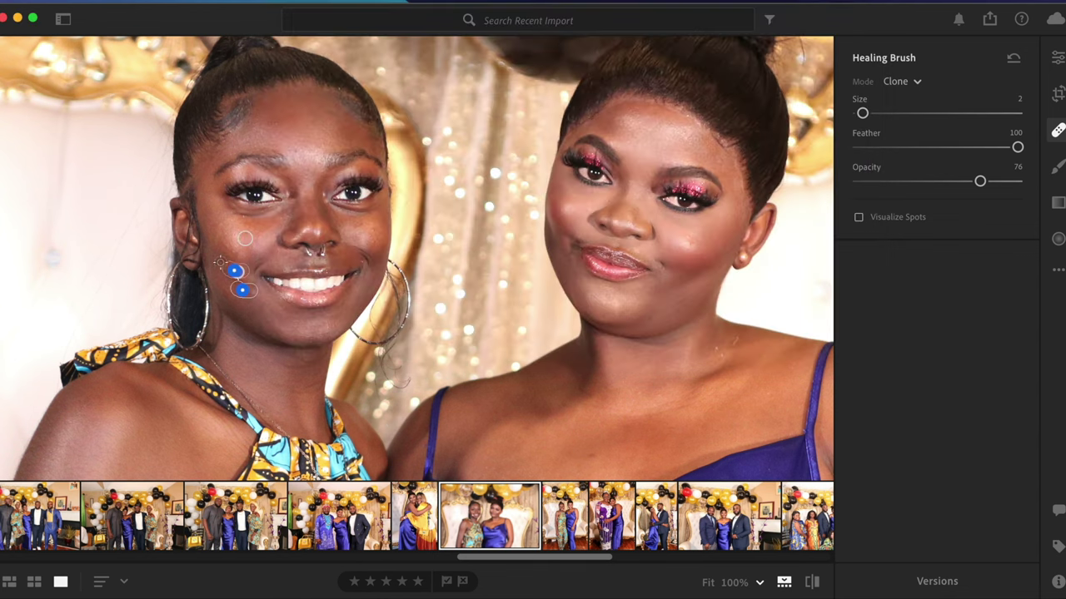
{"action": "scroll", "coordinate": [221, 263], "scroll_direction": "up", "scroll_amount": 8}
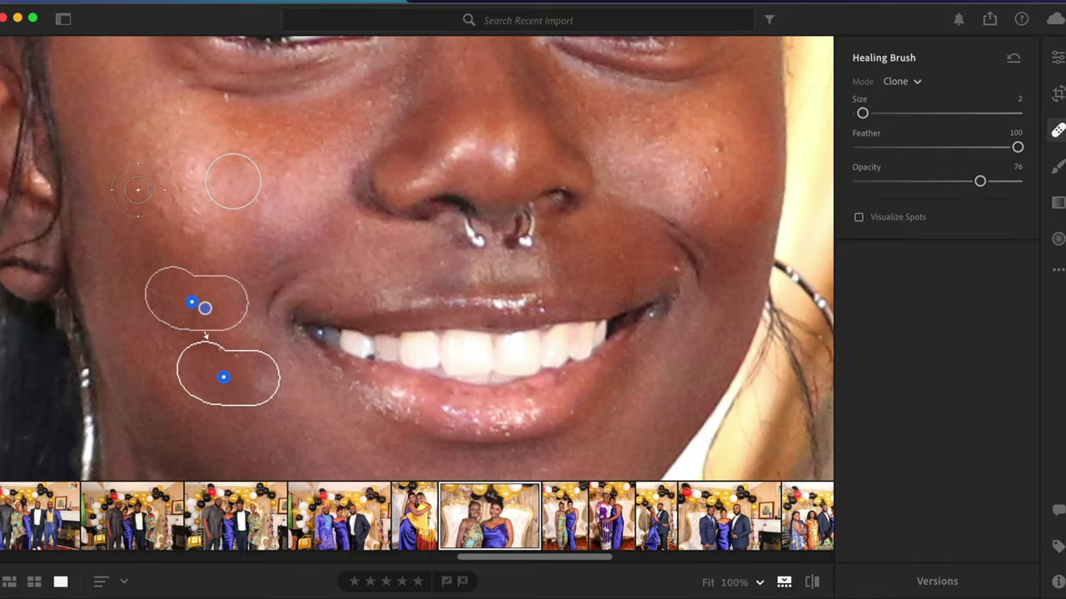
{"action": "left_click_drag", "start_coordinate": [138, 190], "coordinate": [212, 239]}
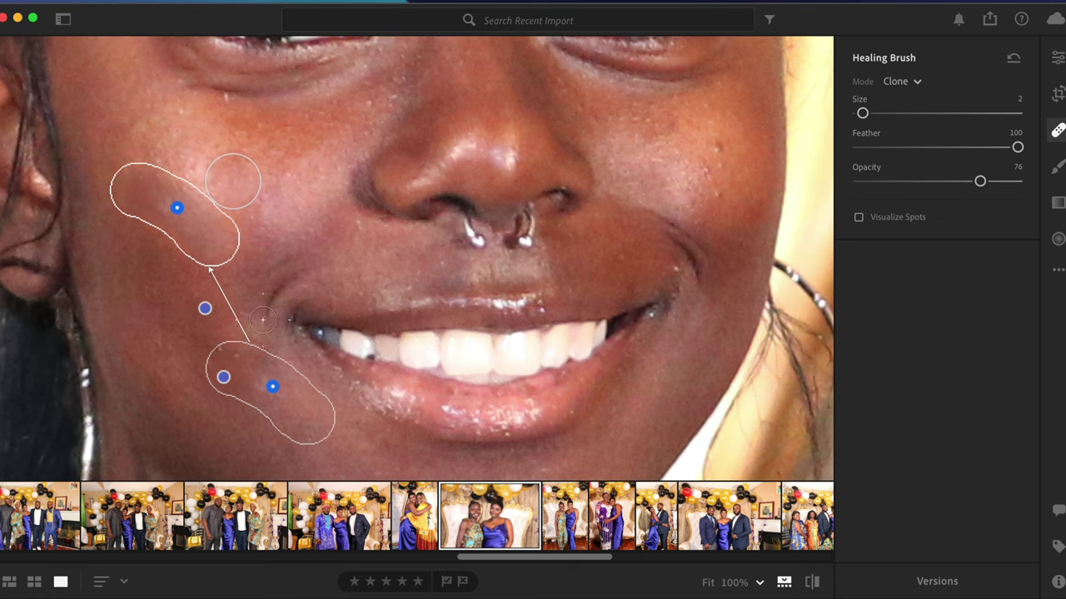
{"action": "mouse_move", "coordinate": [253, 359]}
{"action": "left_mouse_down"}
{"action": "mouse_move", "coordinate": [208, 189]}
{"action": "mouse_move", "coordinate": [188, 157]}
{"action": "mouse_move", "coordinate": [150, 184]}
{"action": "mouse_move", "coordinate": [142, 208]}
{"action": "mouse_move", "coordinate": [176, 221]}
{"action": "mouse_move", "coordinate": [175, 212]}
{"action": "left_mouse_up"}
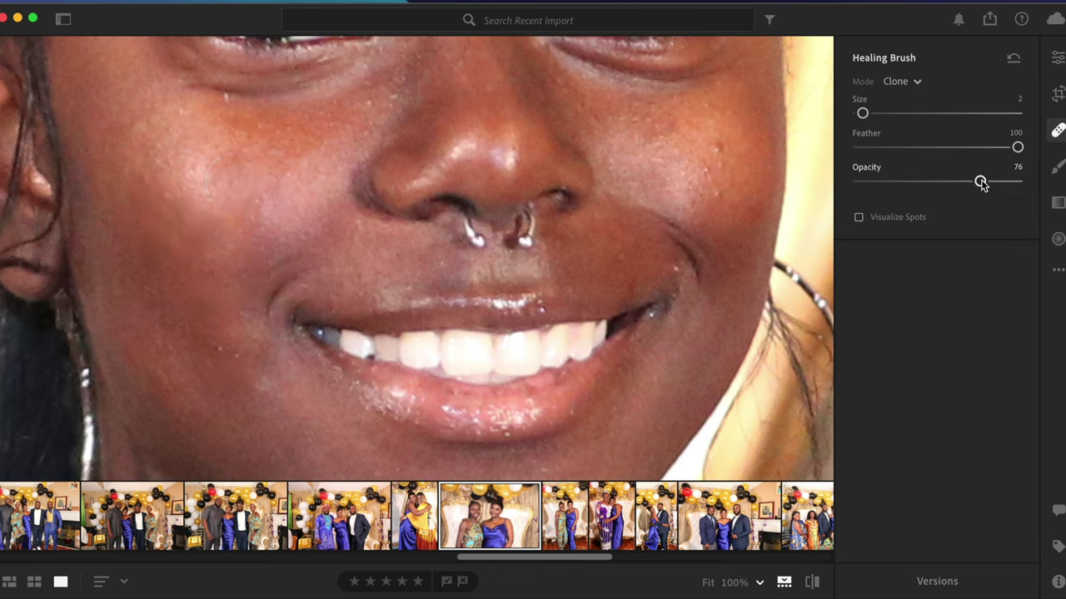
- Set the cheek heal's Opacity to 51
{"action": "left_click_drag", "start_coordinate": [981, 183], "coordinate": [1009, 211]}
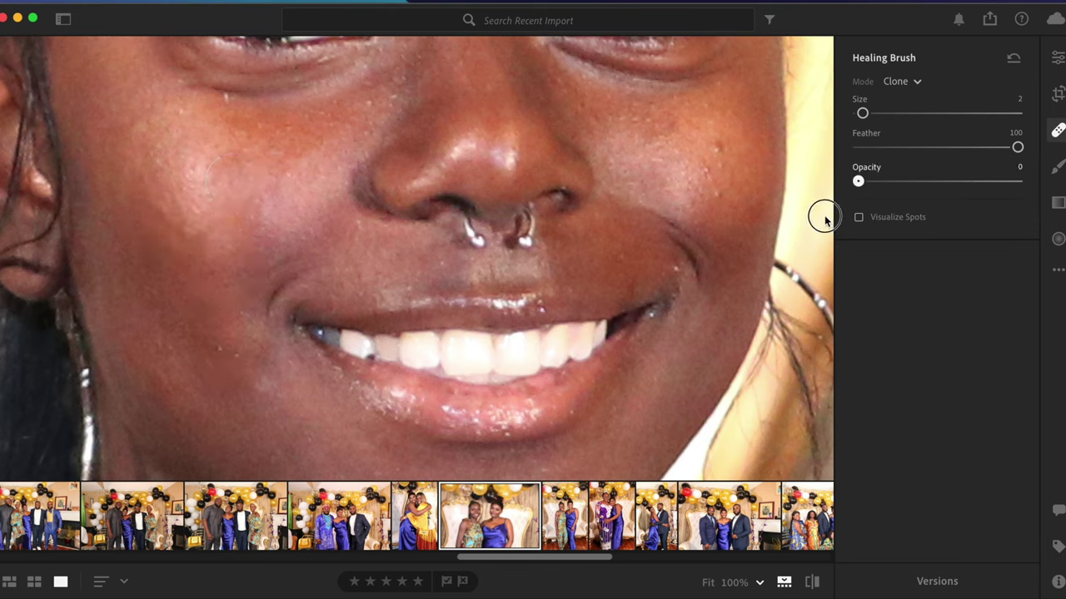
{"action": "mouse_move", "coordinate": [825, 219]}
{"action": "left_mouse_down"}
{"action": "mouse_move", "coordinate": [1018, 205]}
{"action": "mouse_move", "coordinate": [795, 215]}
{"action": "left_mouse_up"}
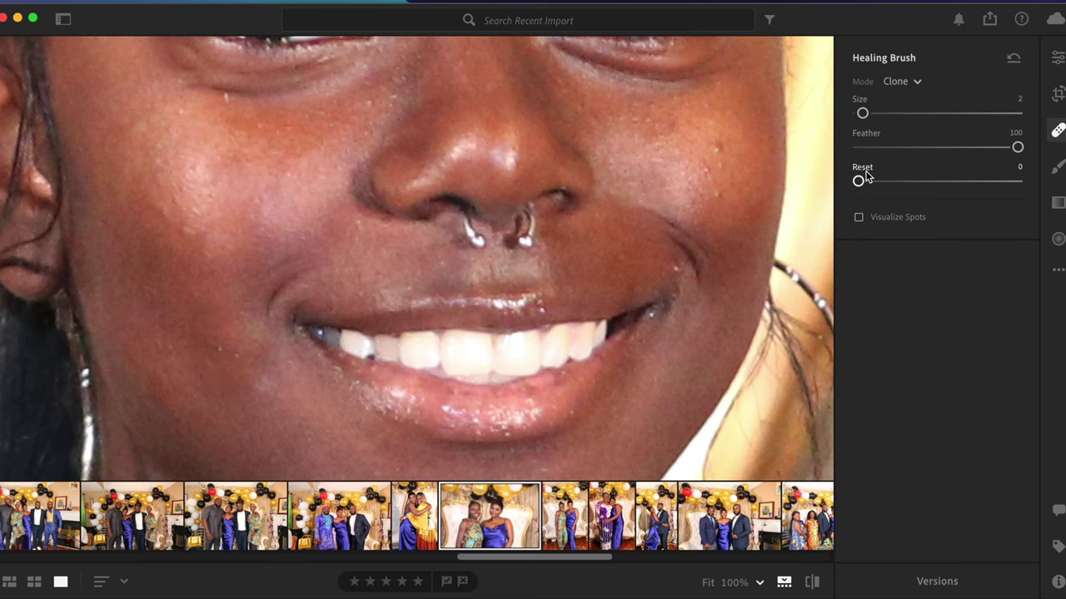
{"action": "mouse_move", "coordinate": [867, 184]}
{"action": "left_mouse_down"}
{"action": "mouse_move", "coordinate": [1021, 175]}
{"action": "mouse_move", "coordinate": [904, 208]}
{"action": "mouse_move", "coordinate": [1004, 209]}
{"action": "mouse_move", "coordinate": [935, 214]}
{"action": "mouse_move", "coordinate": [946, 215]}
{"action": "left_mouse_up"}
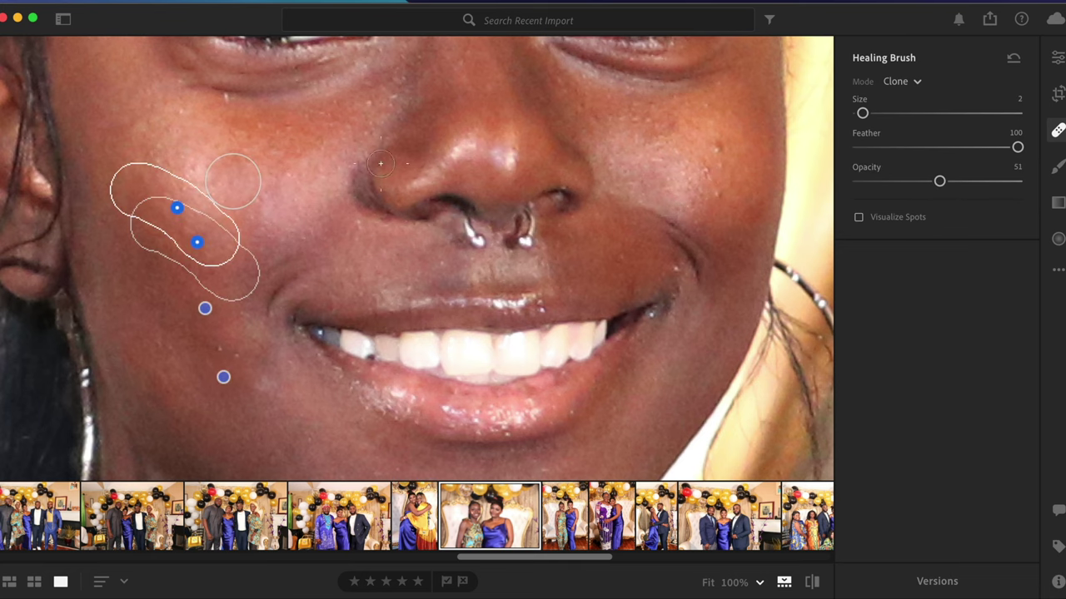
- Shrink the healing brush to size 1 and paint over the bag under her eye
{"action": "scroll", "coordinate": [321, 227], "scroll_direction": "down", "scroll_amount": 5}
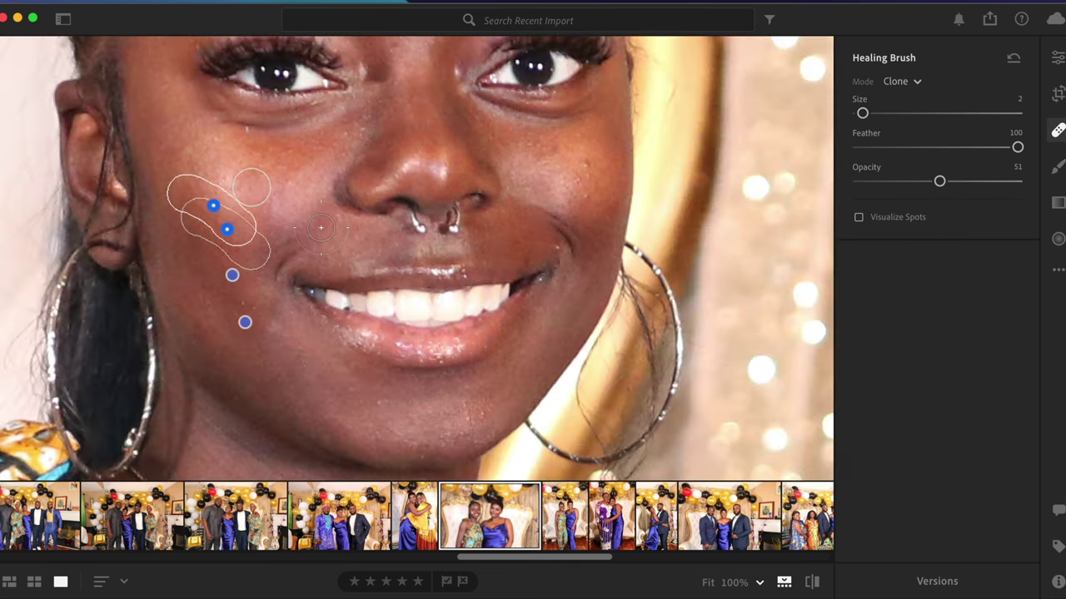
{"action": "scroll", "coordinate": [321, 227], "scroll_direction": "up", "scroll_amount": 5}
{"action": "scroll", "coordinate": [320, 227], "scroll_direction": "down", "scroll_amount": 2}
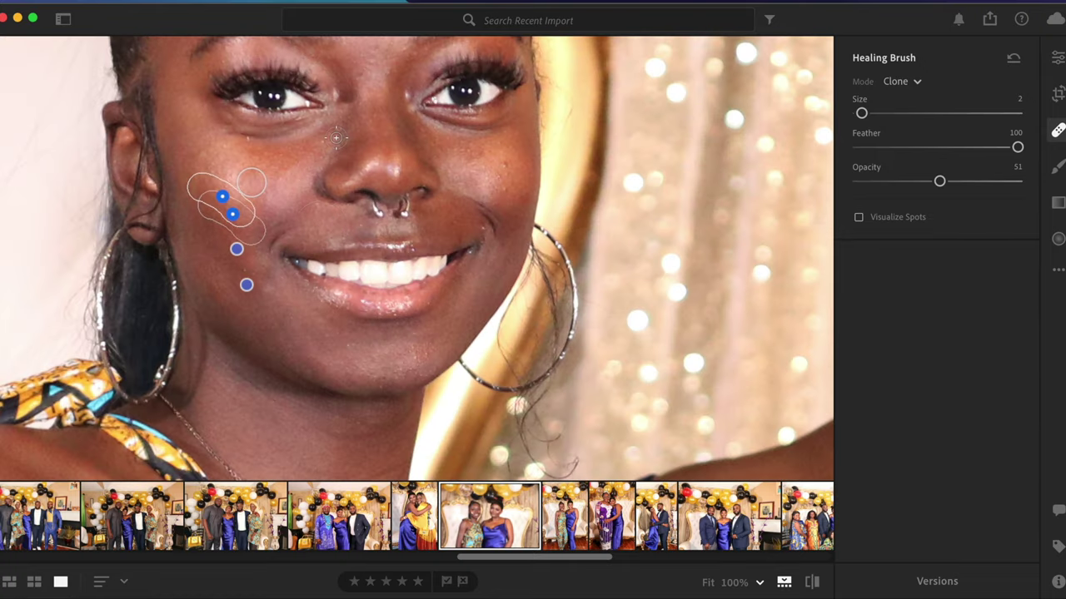
{"action": "key", "text": "bracketleft"}
{"action": "mouse_move", "coordinate": [320, 122]}
{"action": "left_mouse_down"}
{"action": "mouse_move", "coordinate": [268, 134]}
{"action": "mouse_move", "coordinate": [217, 117]}
{"action": "mouse_move", "coordinate": [278, 131]}
{"action": "mouse_move", "coordinate": [309, 122]}
{"action": "mouse_move", "coordinate": [222, 121]}
{"action": "left_mouse_up"}
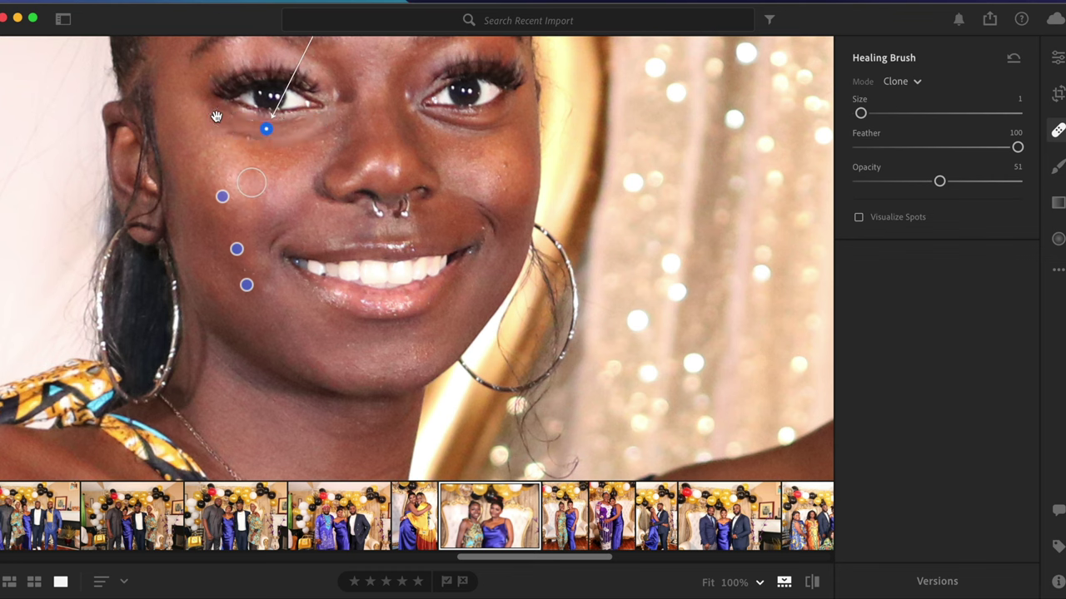
- Shift the lower heal up onto the woman's cheek
{"action": "scroll", "coordinate": [264, 129], "scroll_direction": "down", "scroll_amount": 5}
{"action": "scroll", "coordinate": [264, 128], "scroll_direction": "down", "scroll_amount": 2}
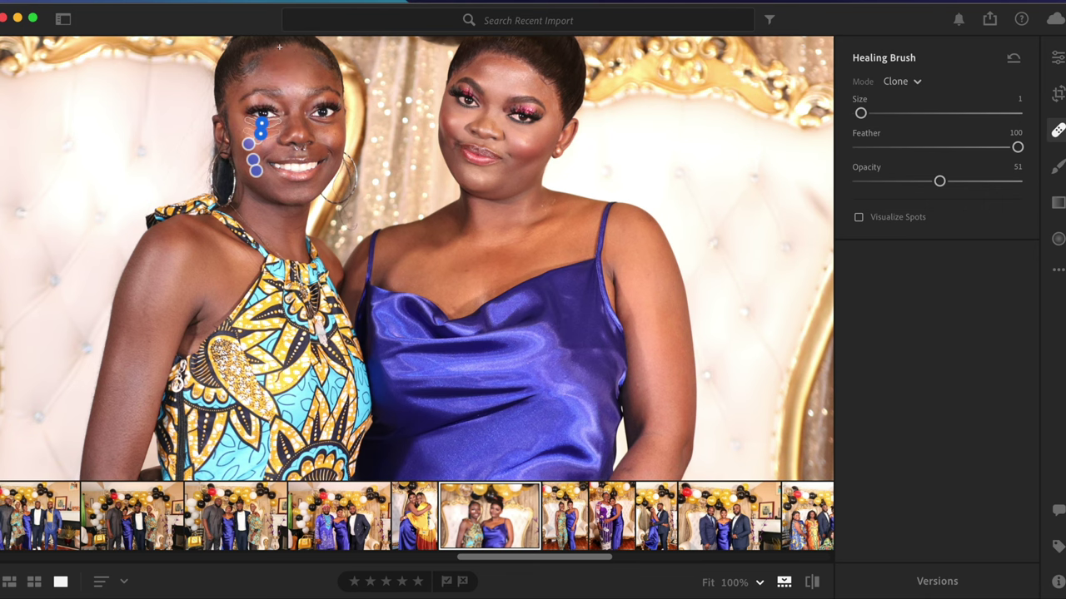
{"action": "scroll", "coordinate": [291, 54], "scroll_direction": "up", "scroll_amount": 5}
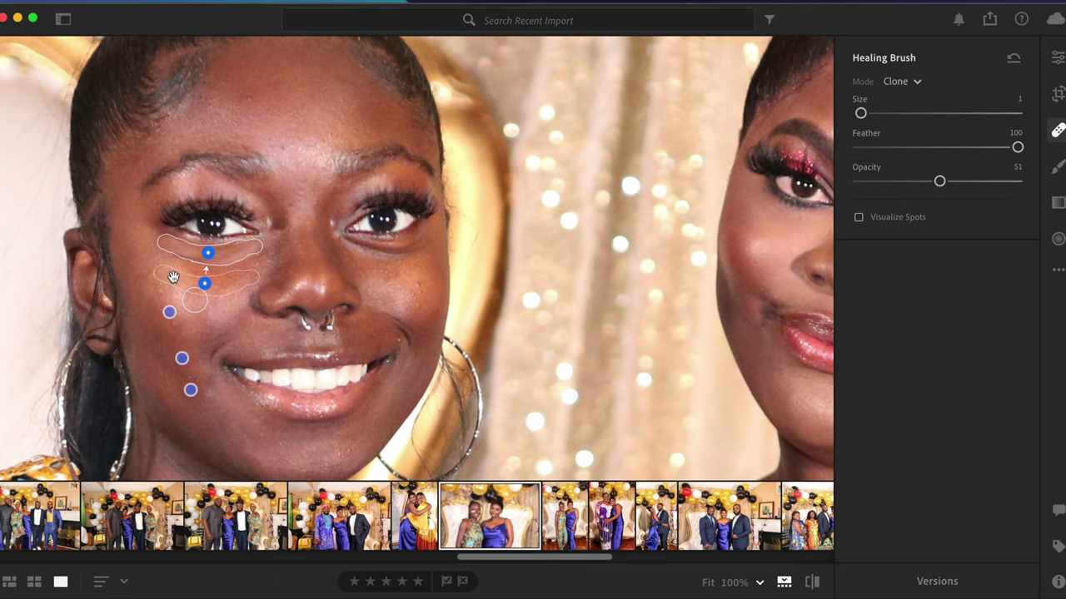
{"action": "mouse_move", "coordinate": [218, 287]}
{"action": "left_mouse_down"}
{"action": "mouse_move", "coordinate": [218, 248]}
{"action": "mouse_move", "coordinate": [219, 276]}
{"action": "mouse_move", "coordinate": [225, 257]}
{"action": "mouse_move", "coordinate": [225, 266]}
{"action": "left_mouse_up"}
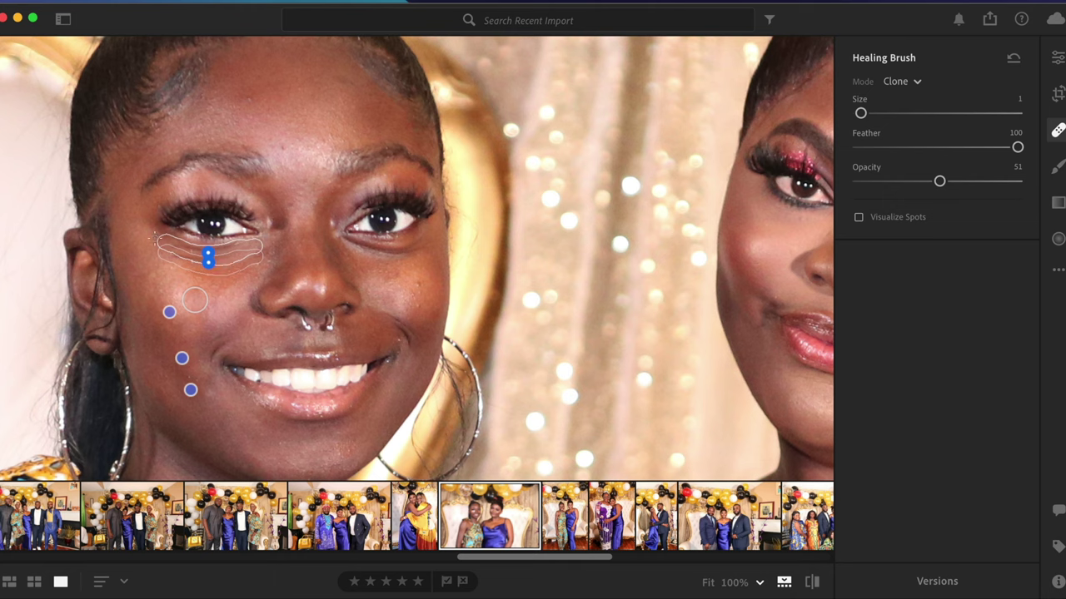
- Reset all healing spots, then heal the under-eye bag from cheek skin at Opacity 55
{"action": "left_click", "coordinate": [1013, 58]}
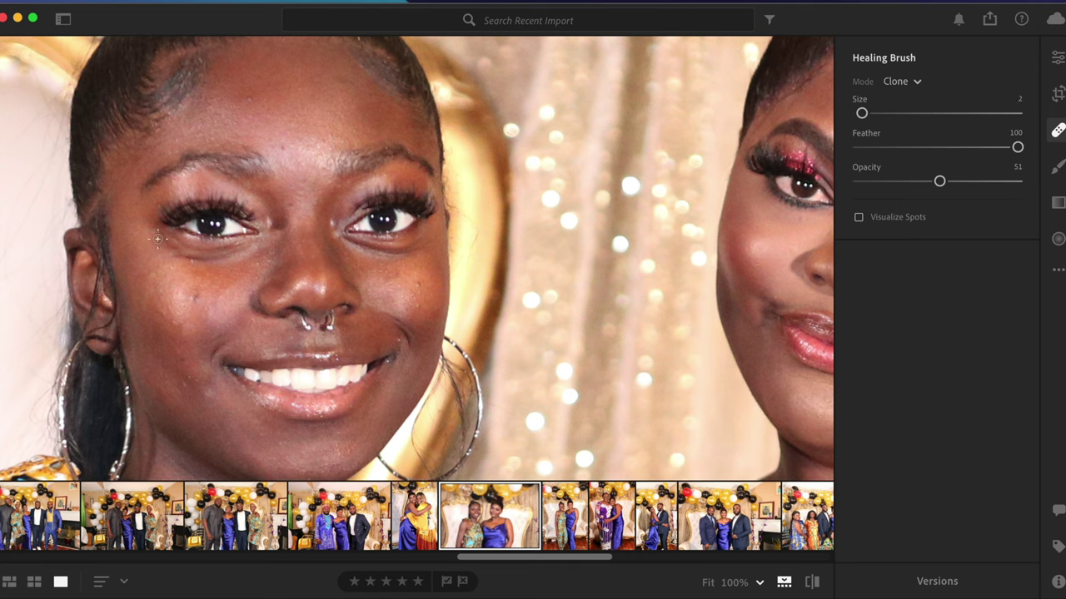
{"action": "mouse_move", "coordinate": [158, 239]}
{"action": "left_mouse_down"}
{"action": "mouse_move", "coordinate": [263, 246]}
{"action": "mouse_move", "coordinate": [239, 255]}
{"action": "mouse_move", "coordinate": [166, 248]}
{"action": "left_mouse_up"}
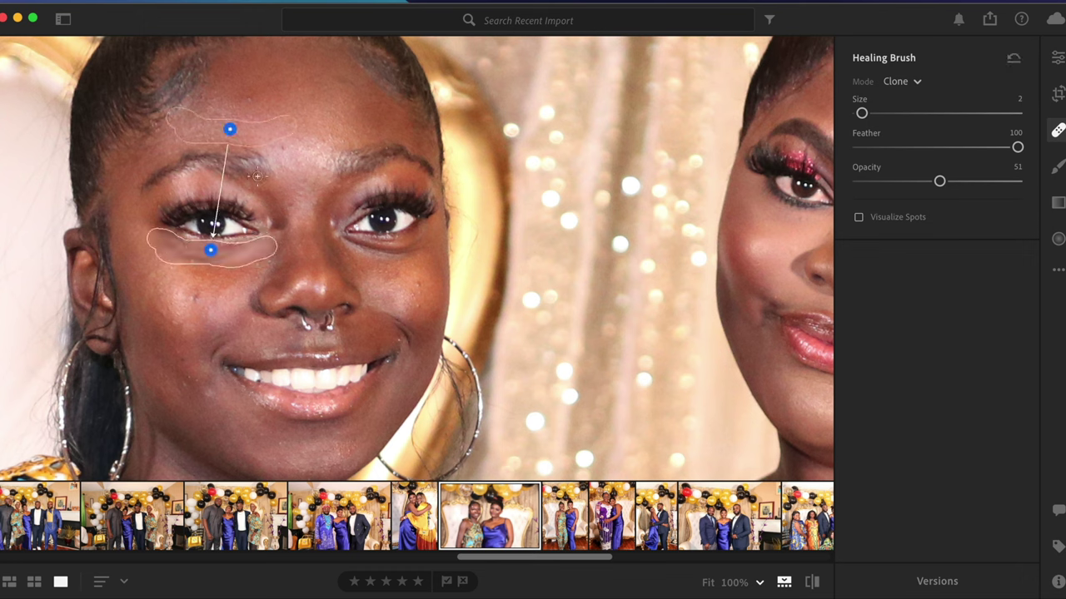
{"action": "mouse_move", "coordinate": [257, 131]}
{"action": "left_mouse_down"}
{"action": "mouse_move", "coordinate": [261, 157]}
{"action": "mouse_move", "coordinate": [223, 276]}
{"action": "mouse_move", "coordinate": [234, 267]}
{"action": "left_mouse_up"}
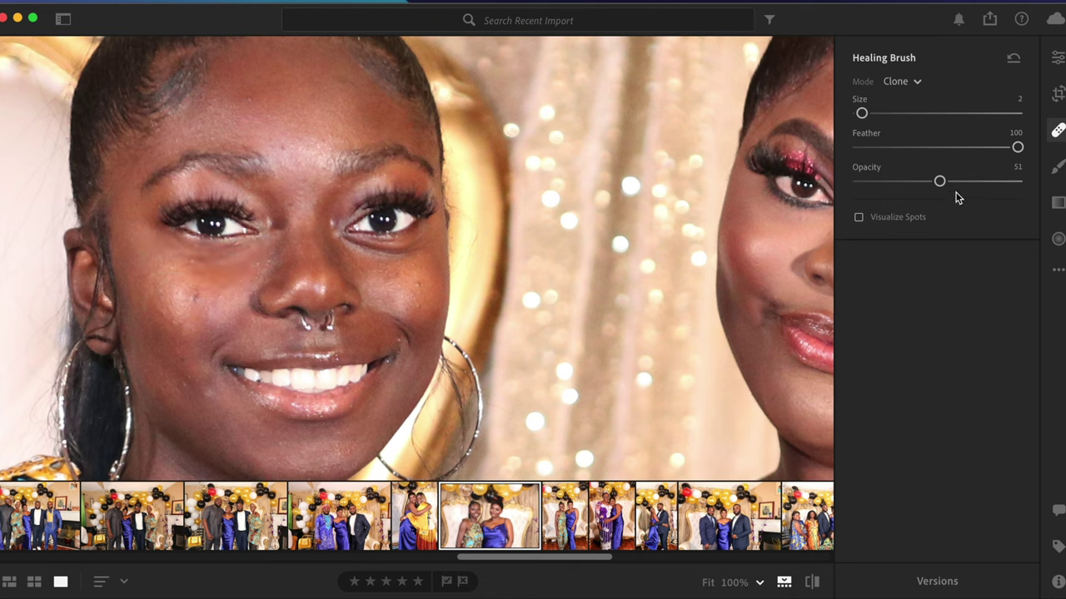
{"action": "left_click_drag", "start_coordinate": [940, 181], "coordinate": [977, 181]}
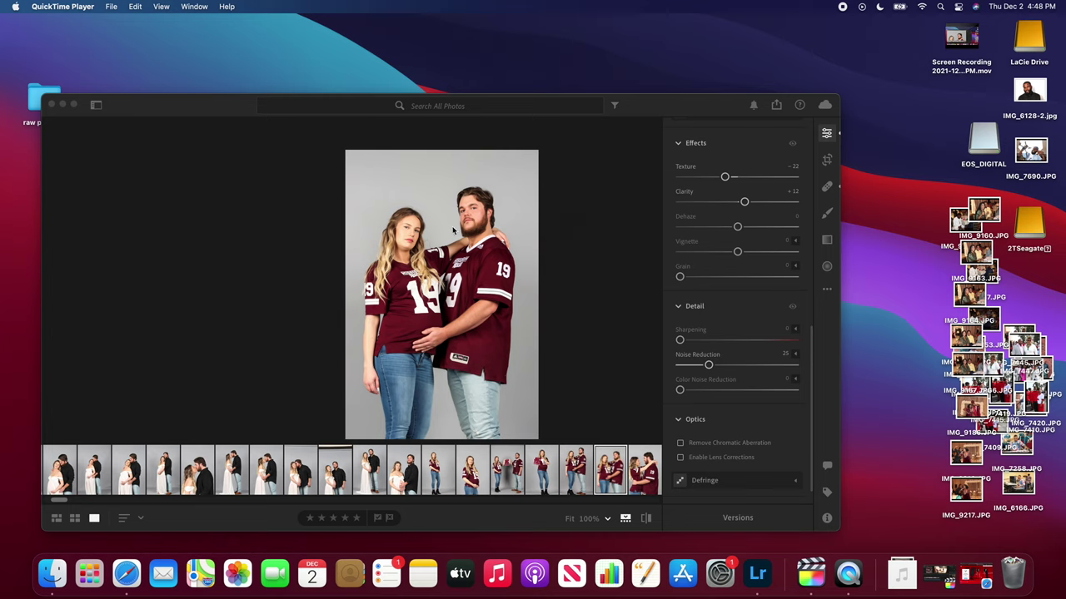
- Bring up the couple portrait's export options: Custom Settings, JPG (Small), JPG (Large), Original
{"action": "scroll", "coordinate": [773, 216], "scroll_direction": "up", "scroll_amount": 2}
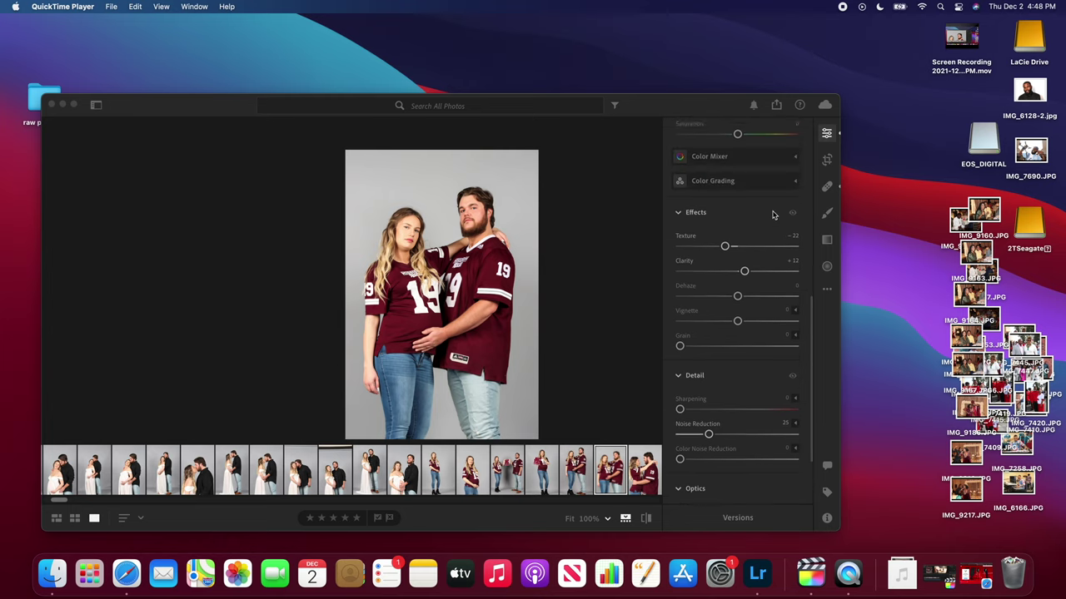
{"action": "scroll", "coordinate": [773, 214], "scroll_direction": "down", "scroll_amount": 3}
{"action": "scroll", "coordinate": [771, 200], "scroll_direction": "up", "scroll_amount": 5}
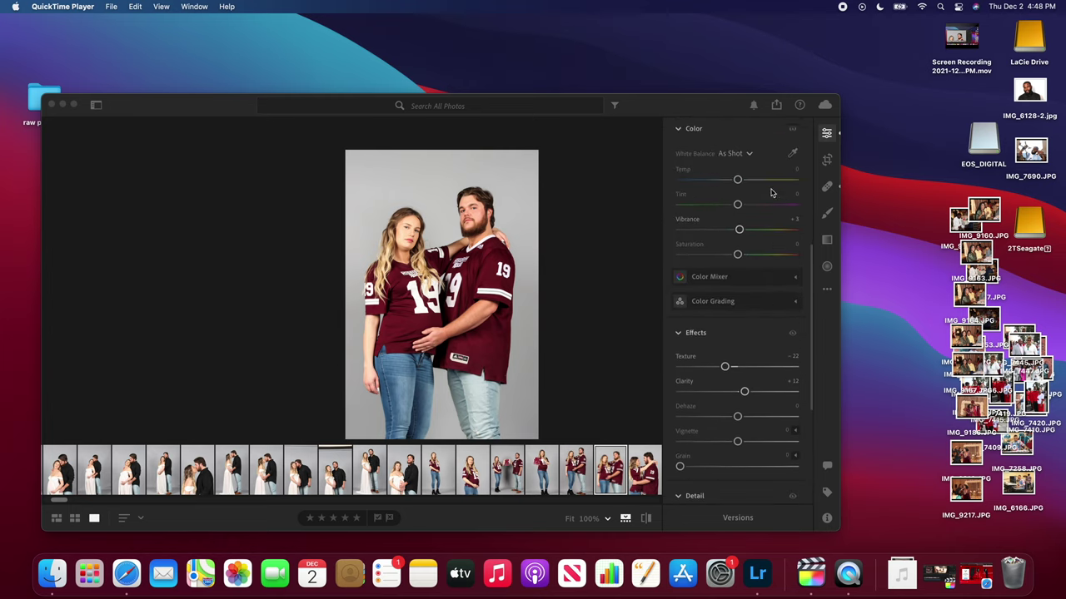
{"action": "left_click", "coordinate": [776, 105]}
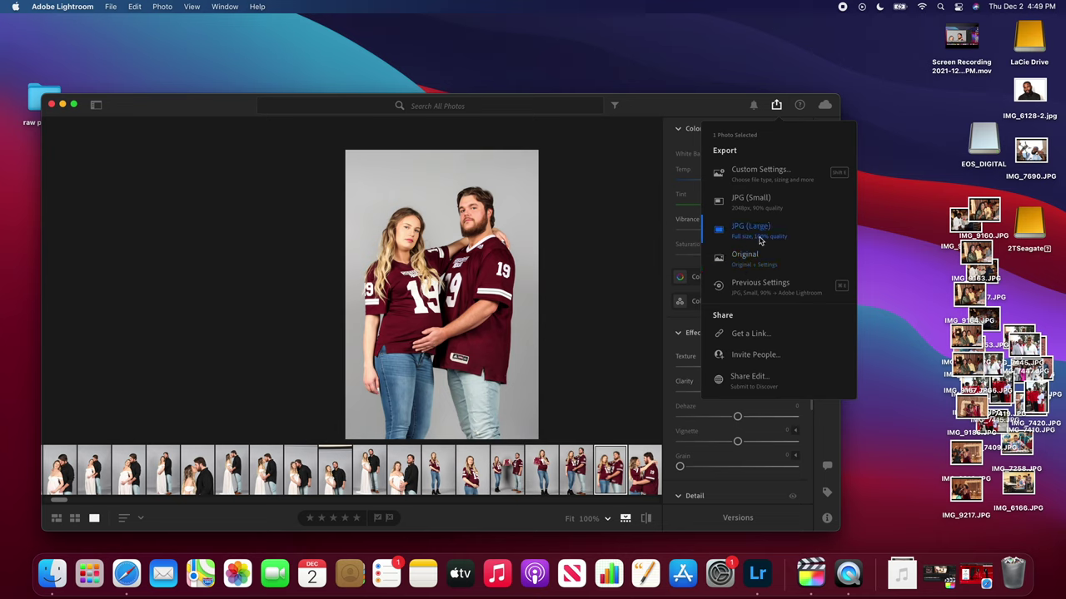
- Export the couple's portrait as a full-size JPG (Large)
{"action": "left_click", "coordinate": [733, 237]}
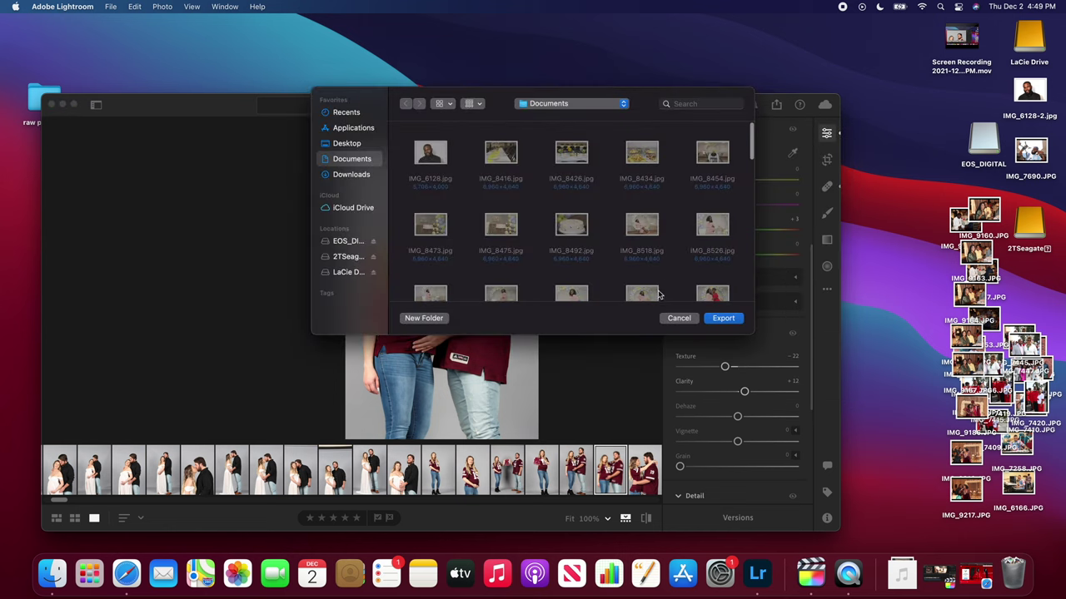